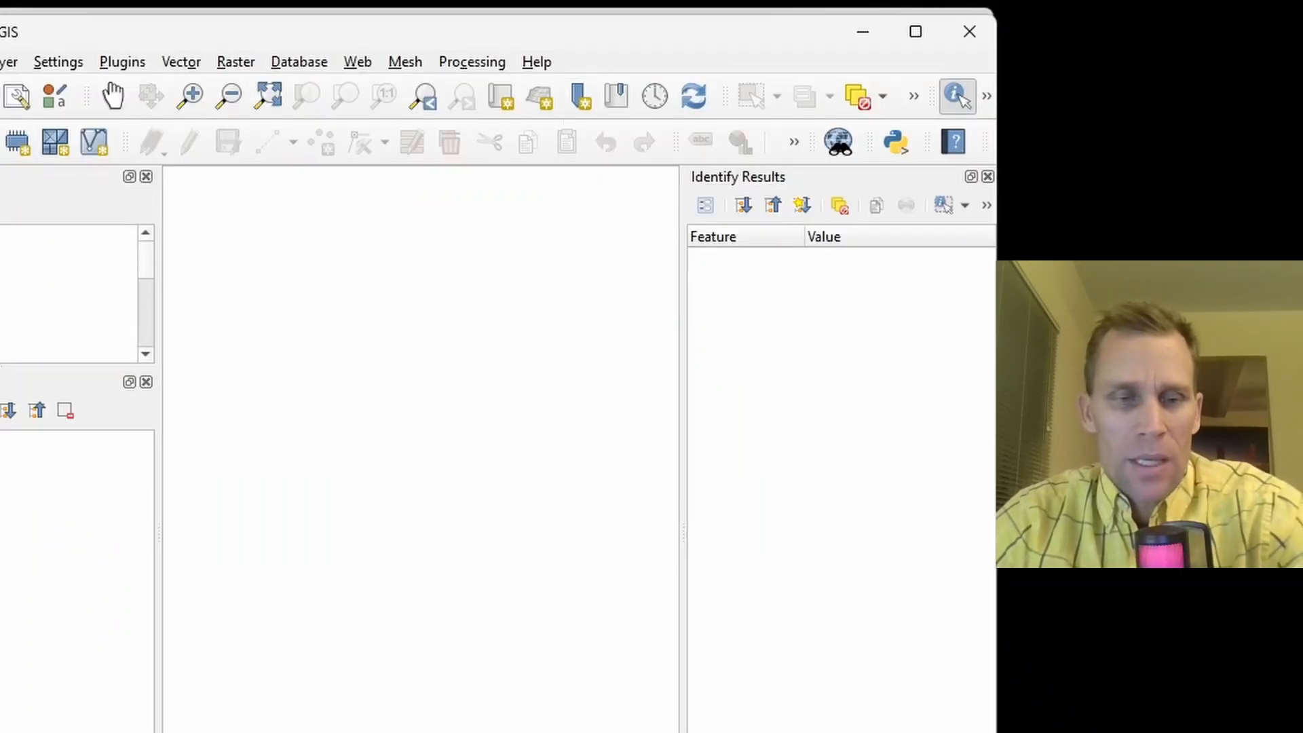
{"action": "key", "text": "alt+Tab"}
{"action": "left_click_drag", "start_coordinate": [824, 8], "coordinate": [806, 198]}
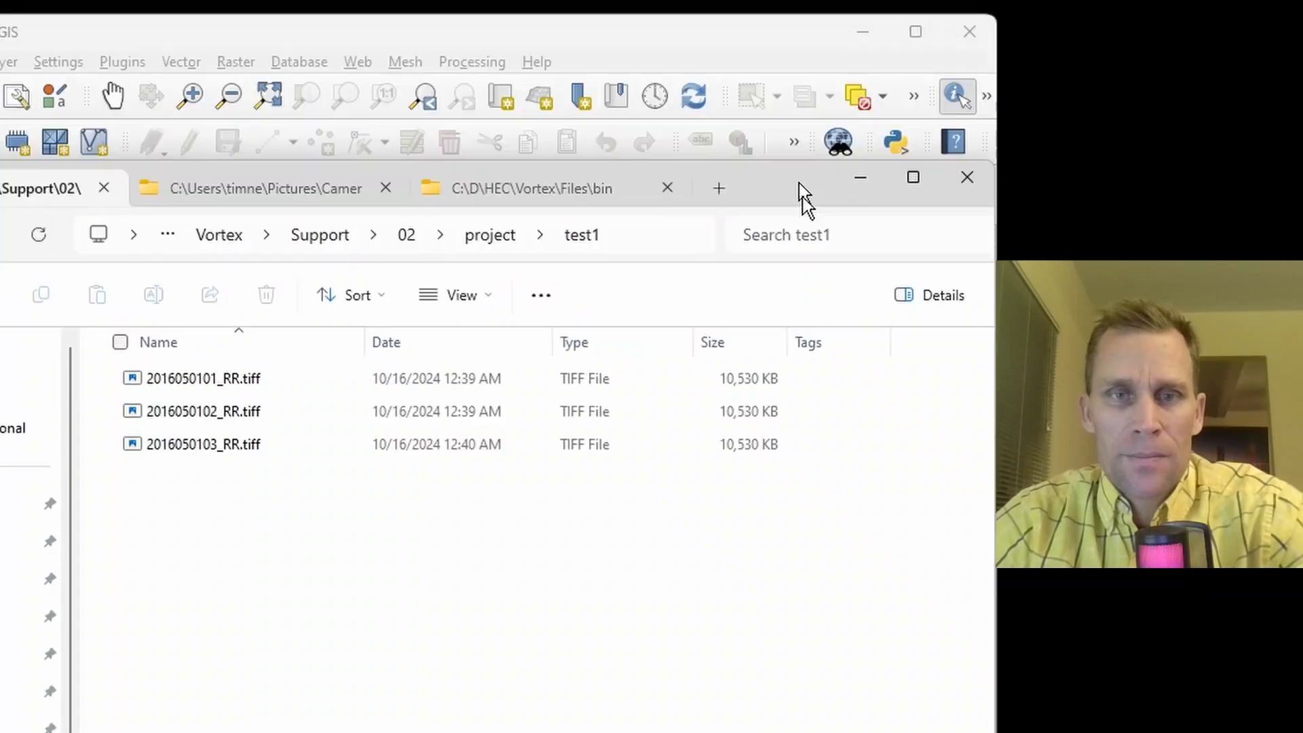
{"action": "left_click_drag", "start_coordinate": [231, 710], "coordinate": [354, 348]}
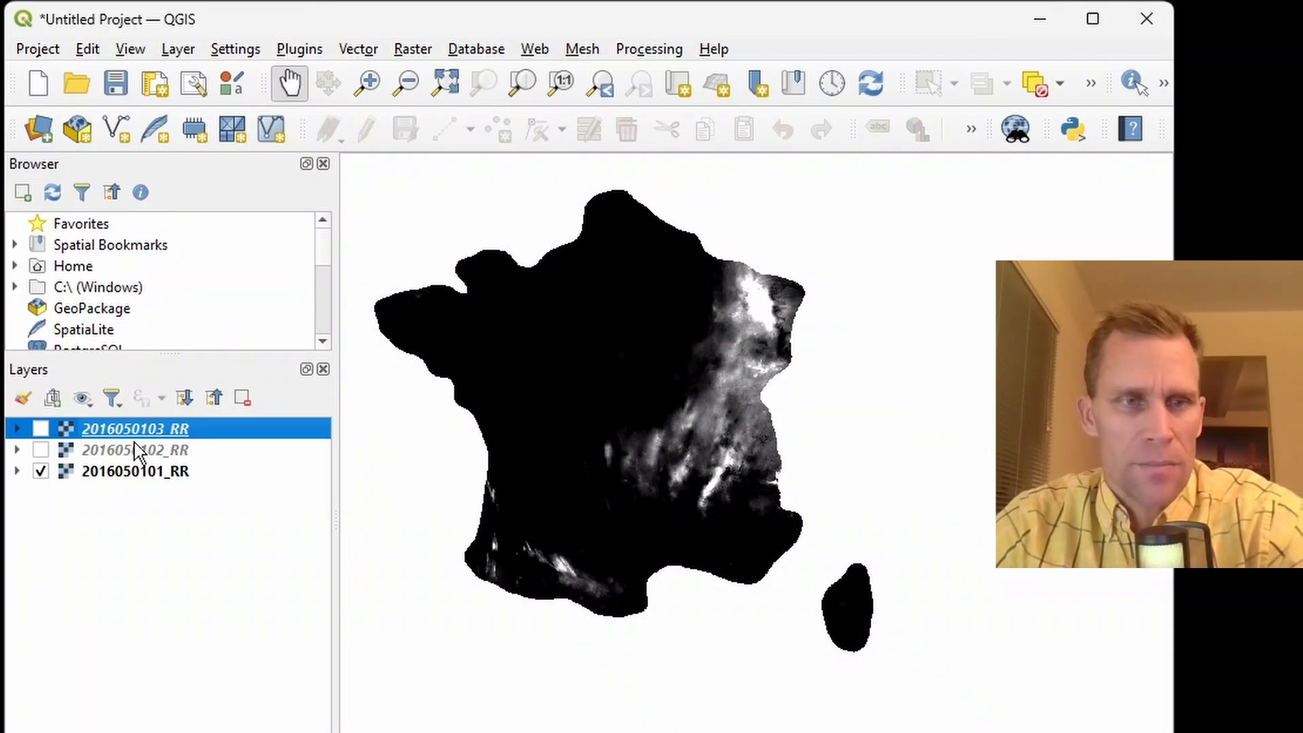
{"action": "left_click", "coordinate": [41, 450]}
{"action": "left_click", "coordinate": [41, 428]}
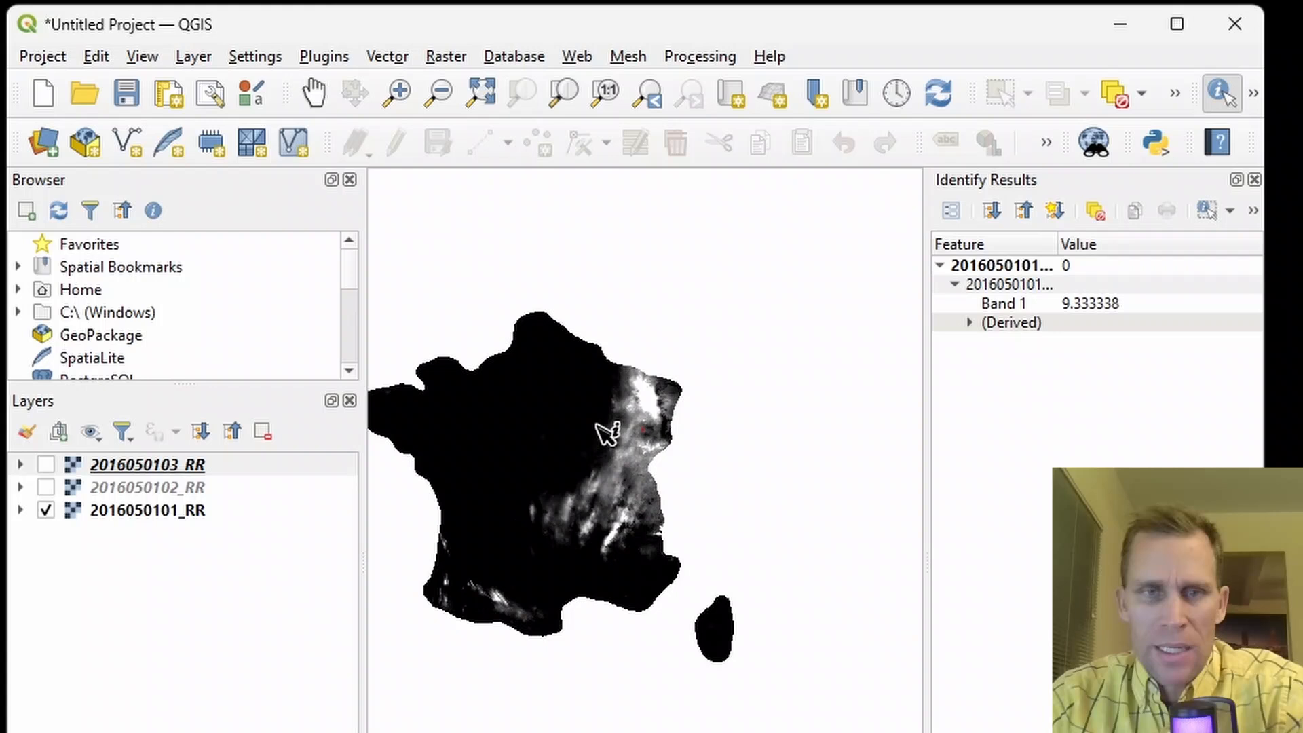
{"action": "left_click", "coordinate": [648, 410]}
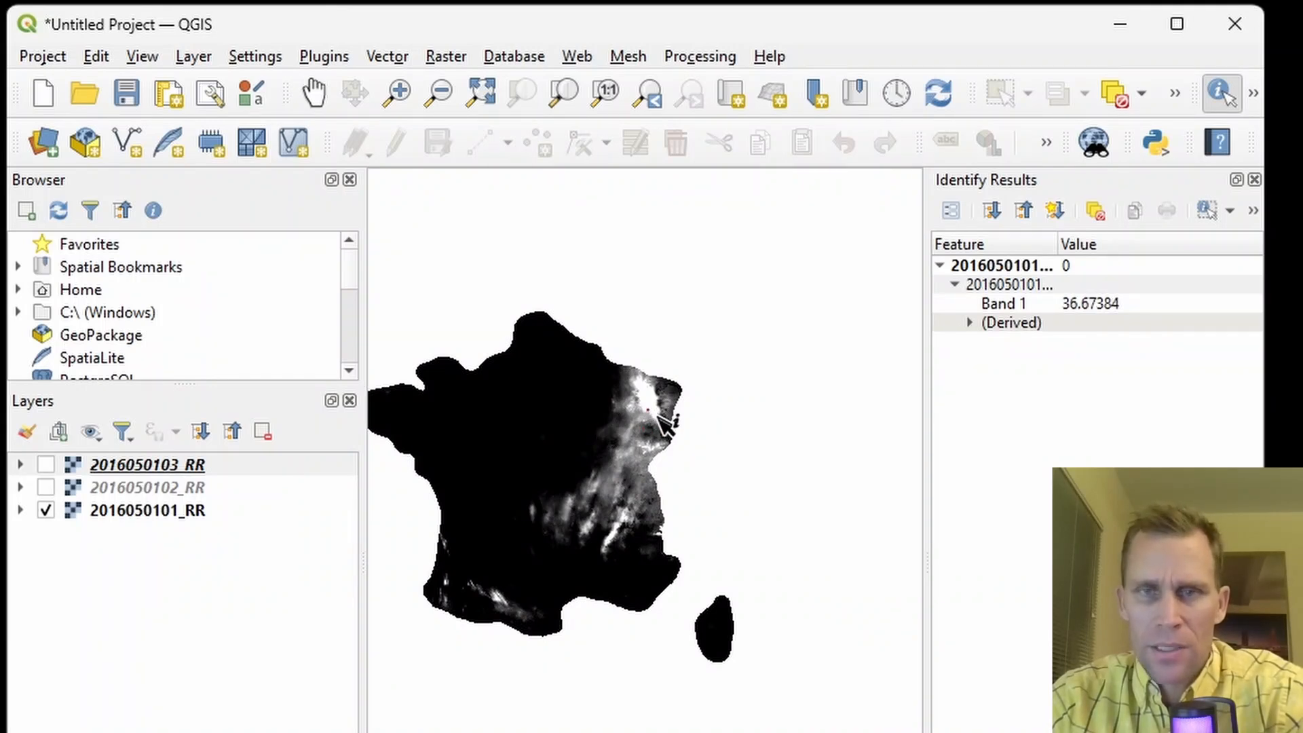
{"action": "left_click", "coordinate": [653, 412]}
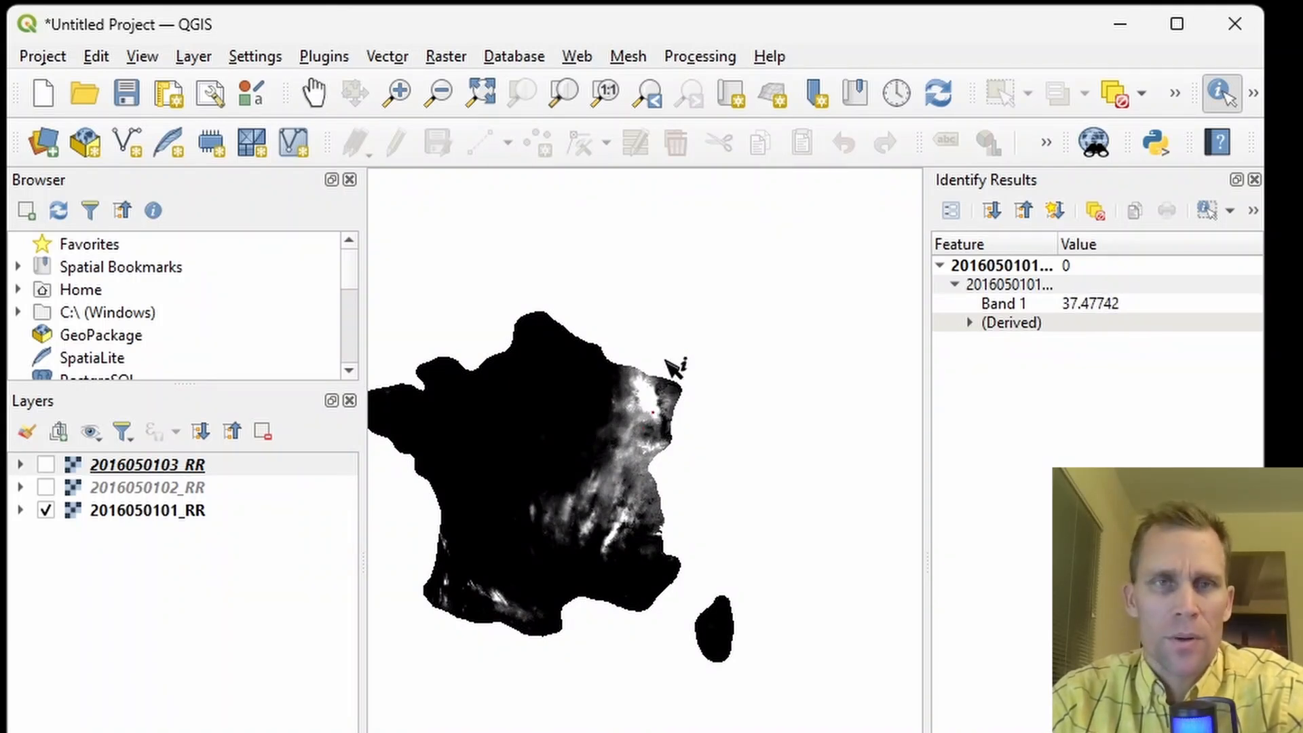
{"action": "left_click", "coordinate": [1120, 25]}
Launch importer.exe from the Vortex\Files\bin folder.
{"action": "left_click", "coordinate": [809, 381]}
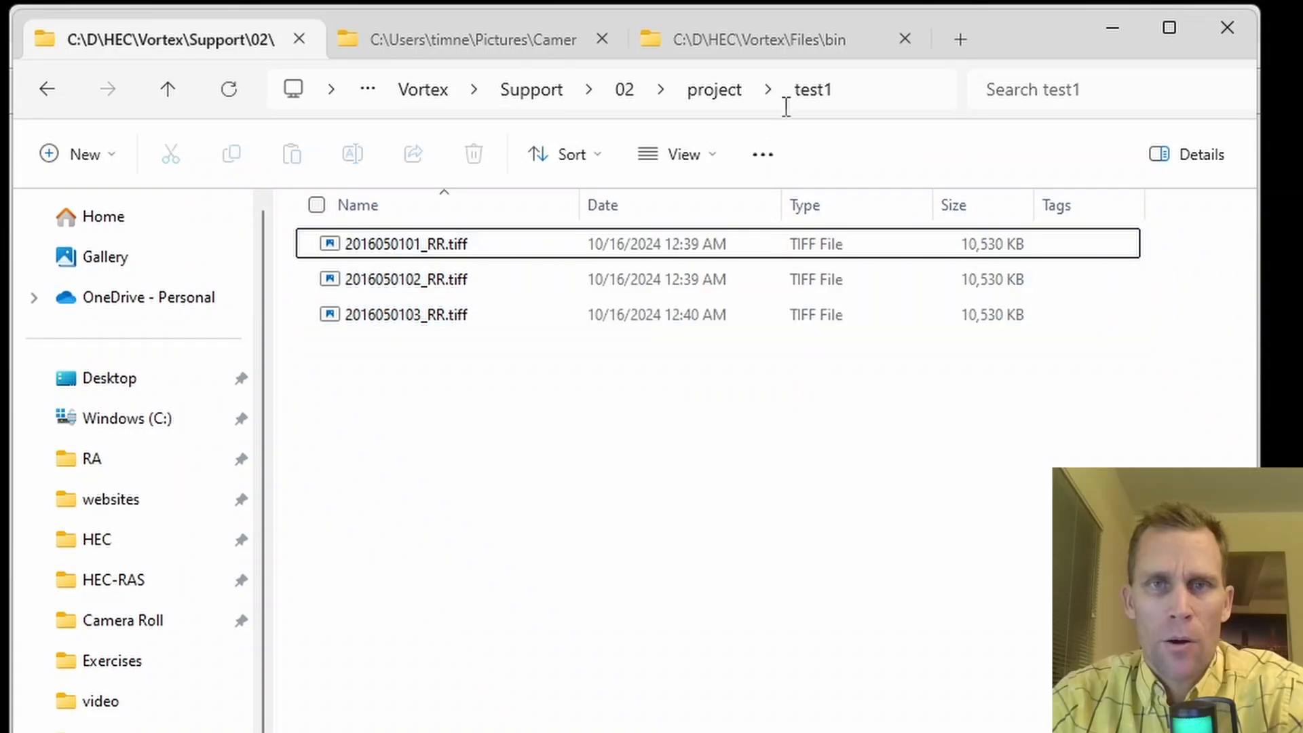
{"action": "left_click", "coordinate": [762, 39]}
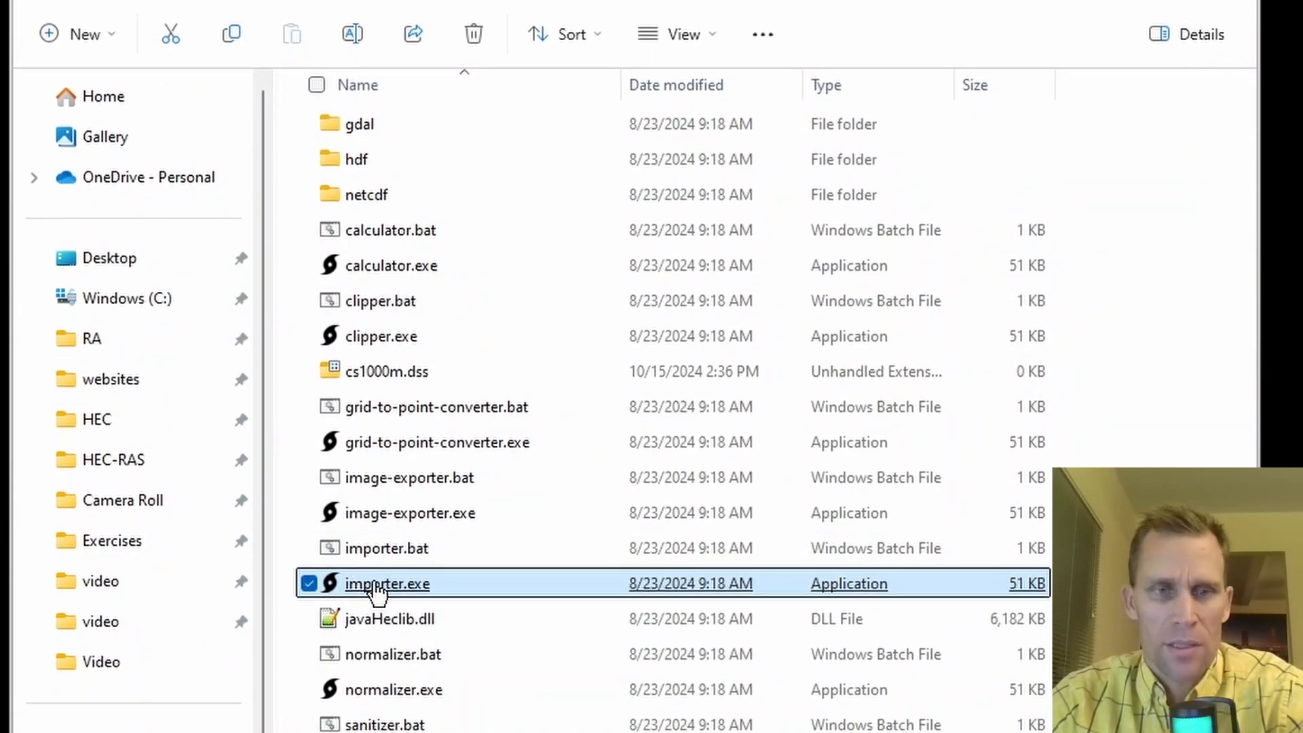
{"action": "double_click", "coordinate": [375, 585]}
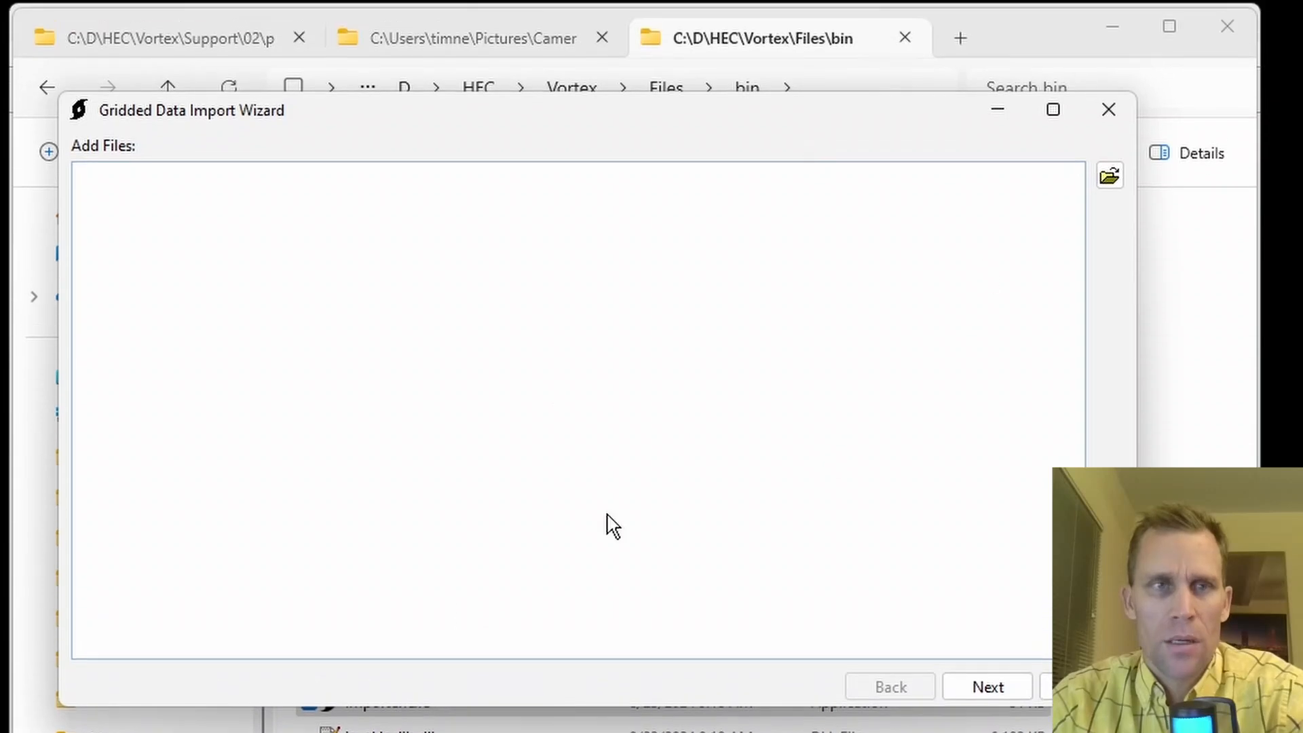
{"action": "left_click", "coordinate": [1110, 178]}
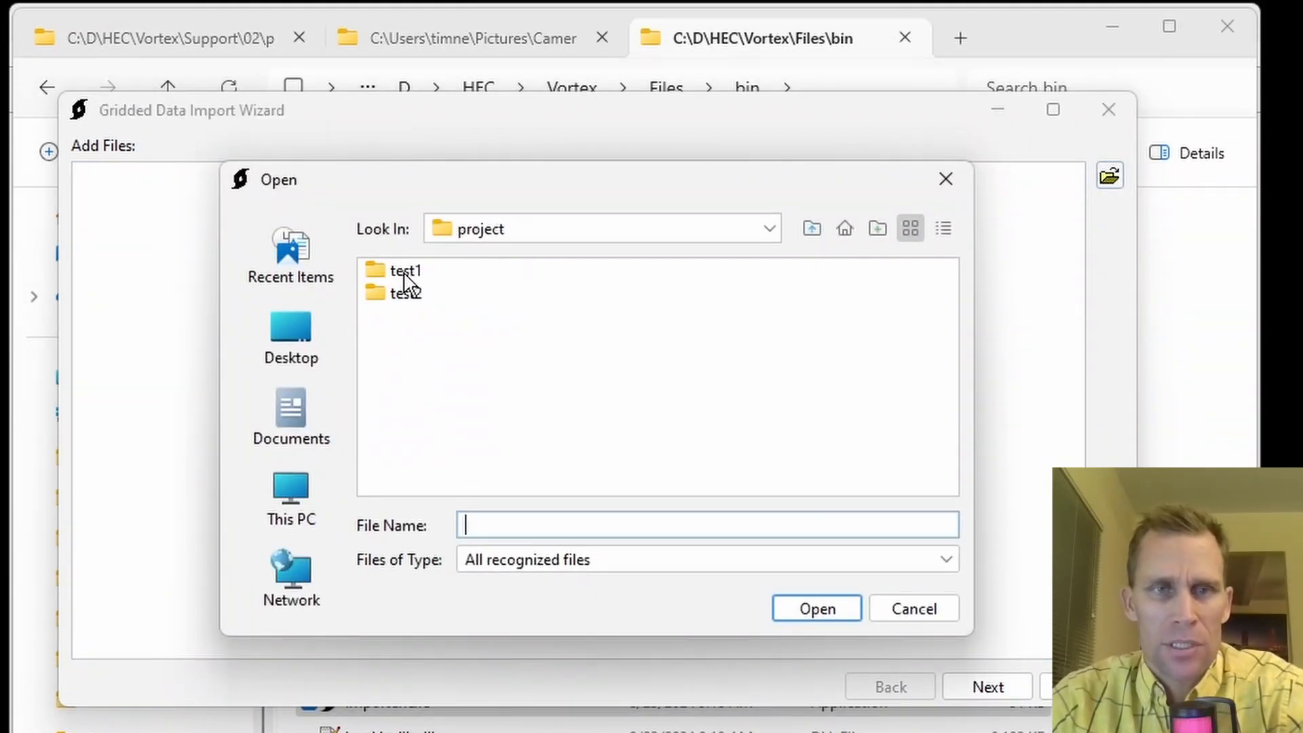
{"action": "double_click", "coordinate": [404, 272]}
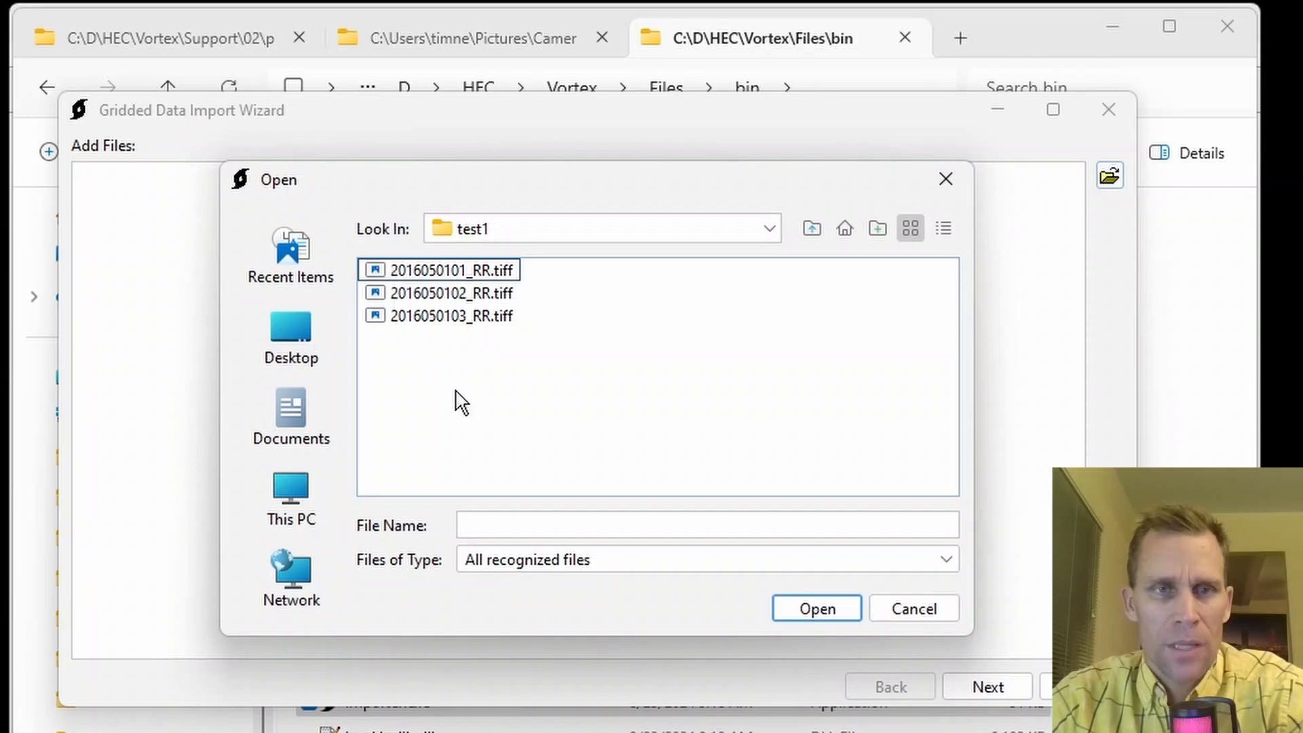
{"action": "key", "text": "ctrl+a"}
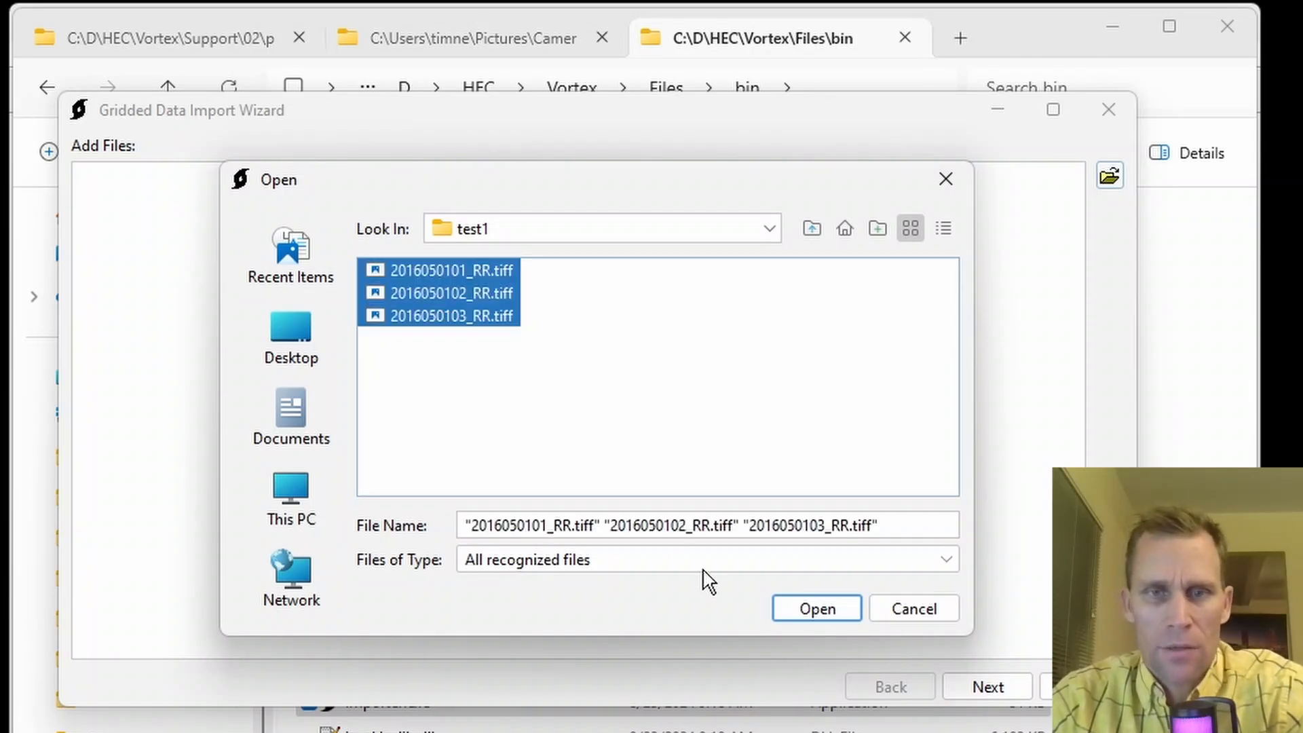
{"action": "left_click", "coordinate": [817, 608]}
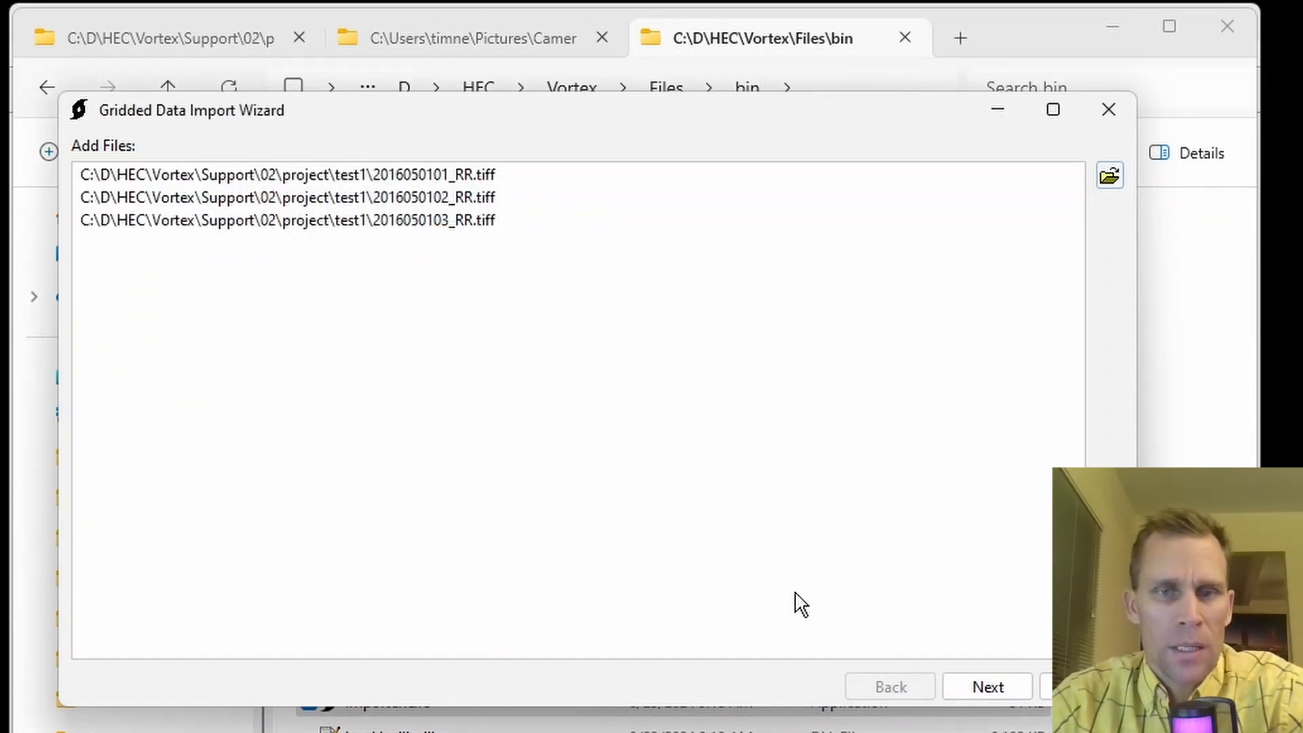
{"action": "left_click", "coordinate": [505, 317]}
{"action": "key", "text": "ctrl+a"}
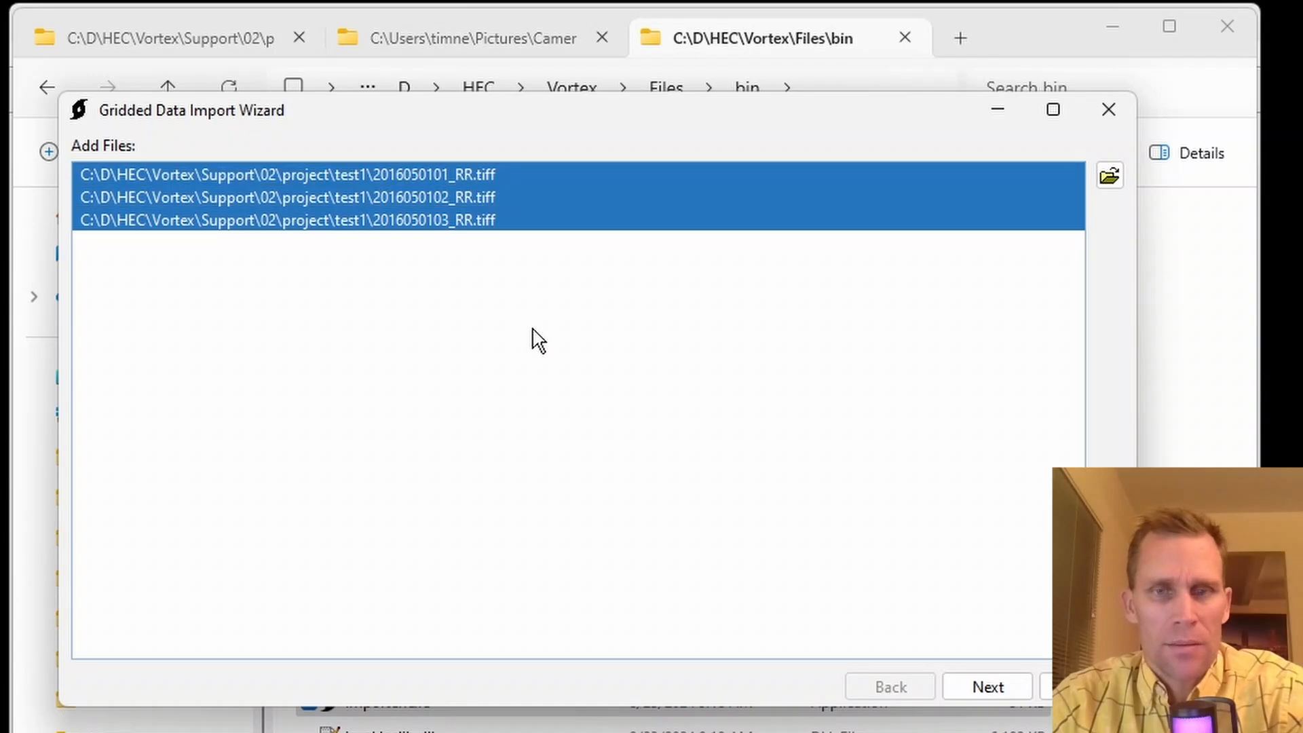
{"action": "left_click", "coordinate": [977, 687]}
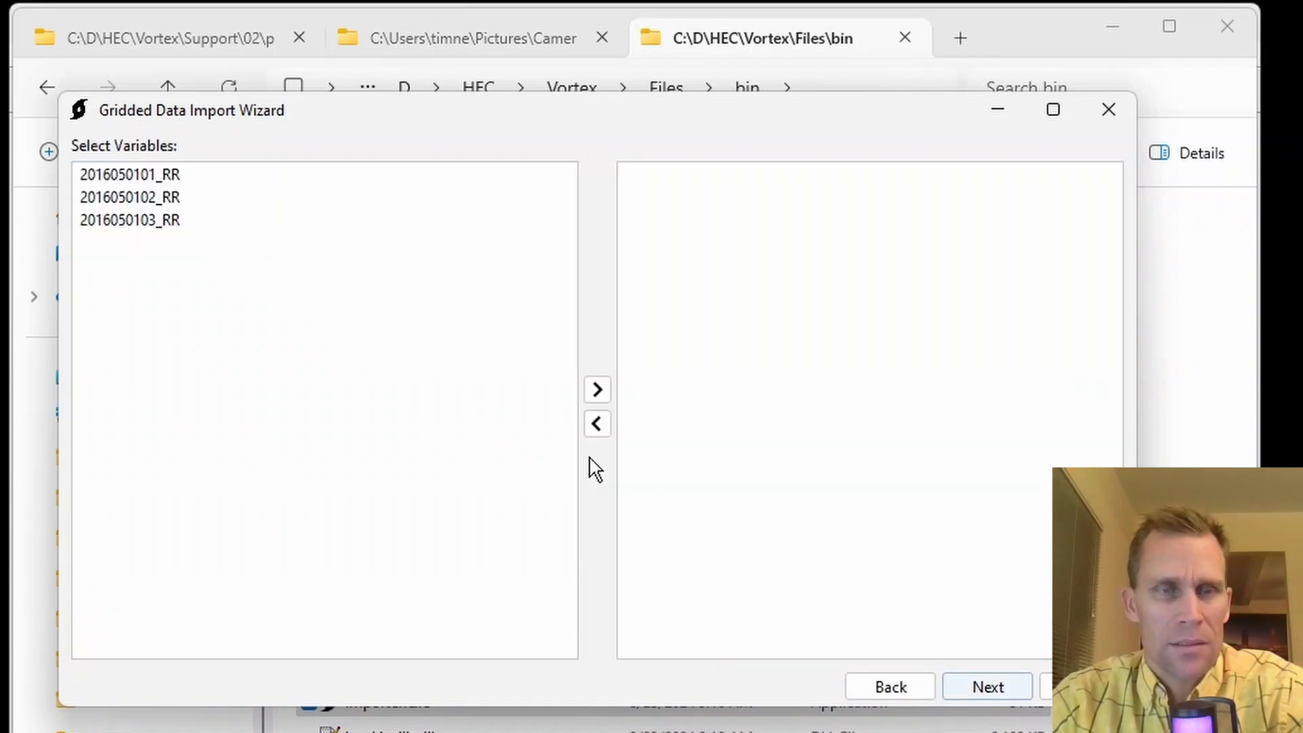
Choose all three RR variables for import and continue to the geoprocessing options.
{"action": "left_click", "coordinate": [406, 401]}
{"action": "key", "text": "ctrl+a"}
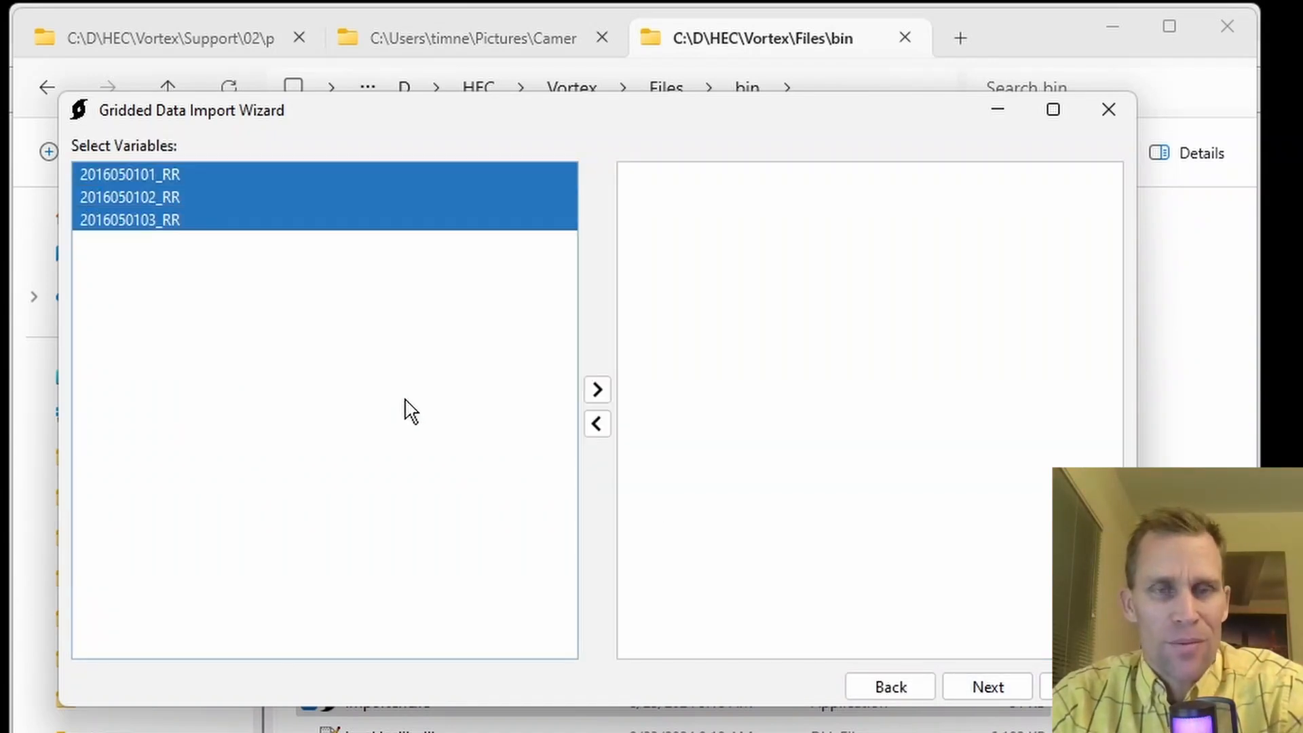
{"action": "left_click", "coordinate": [598, 392]}
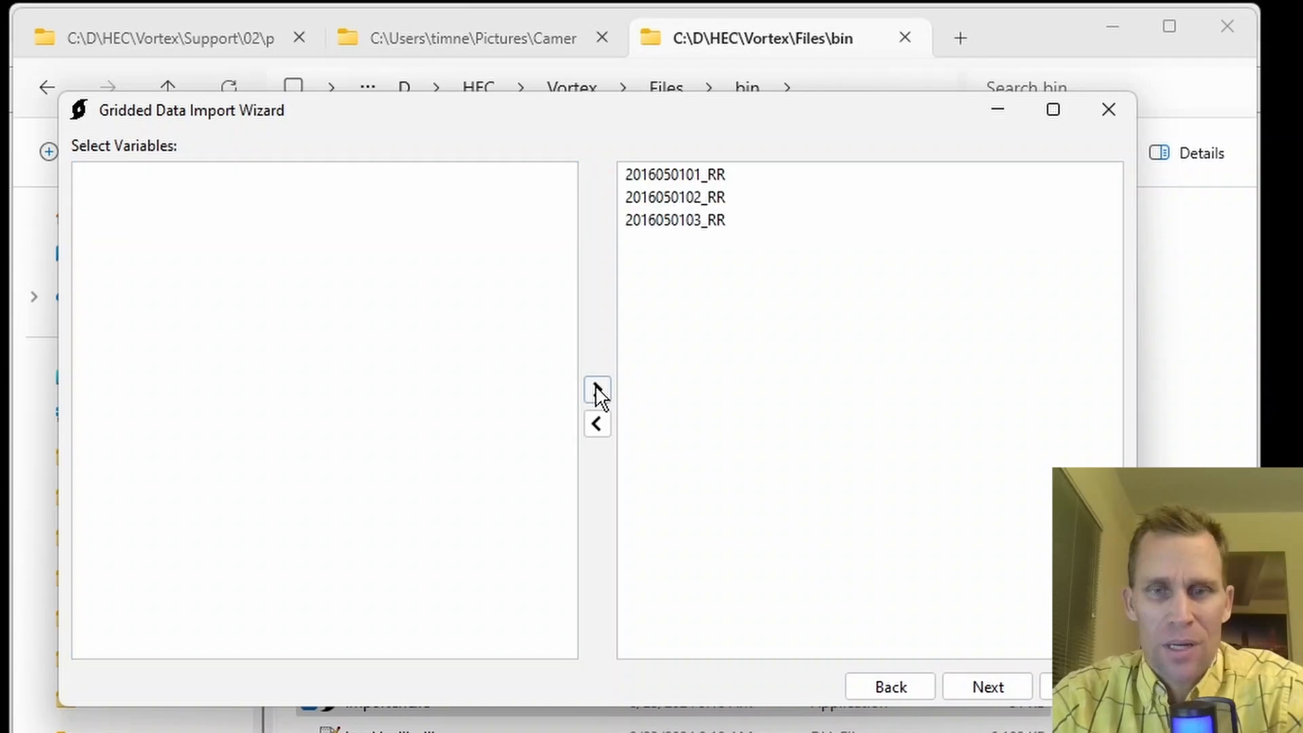
{"action": "left_click", "coordinate": [987, 687]}
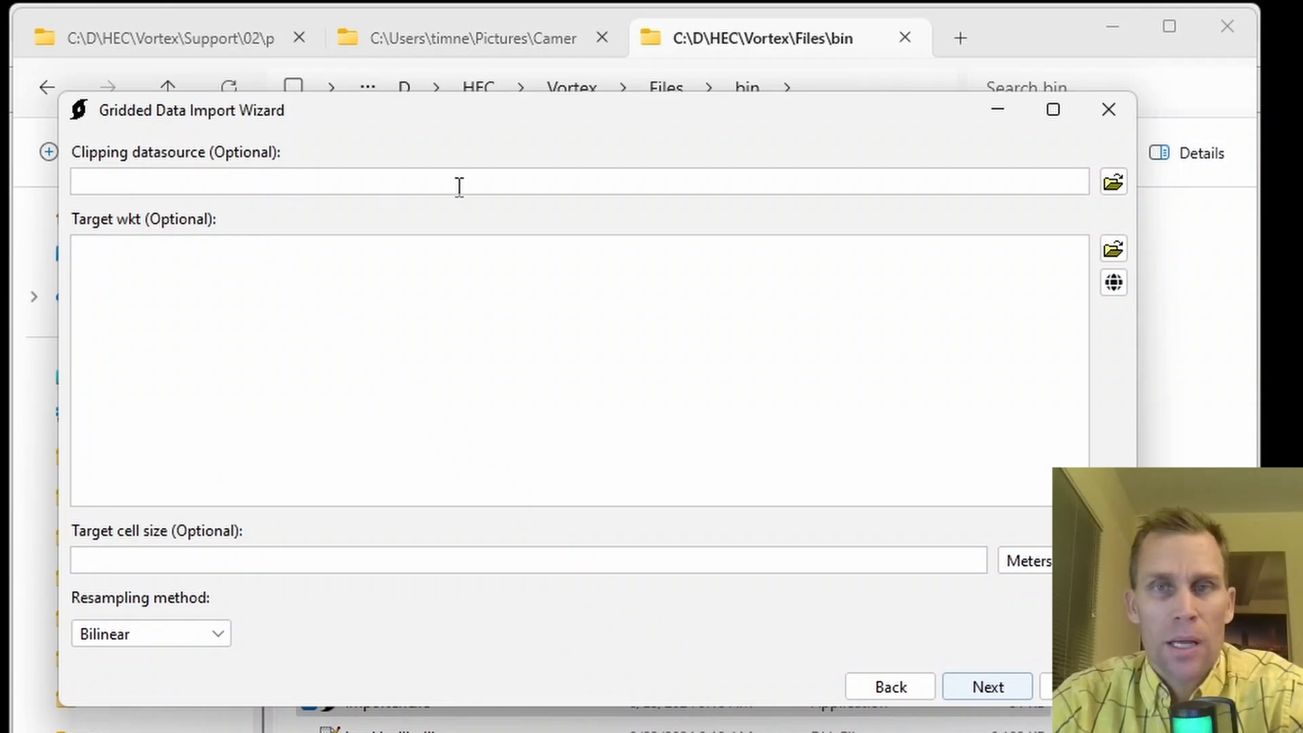
Set the target projection to UTM 31 N from the list of predefined projections.
{"action": "left_click", "coordinate": [199, 284]}
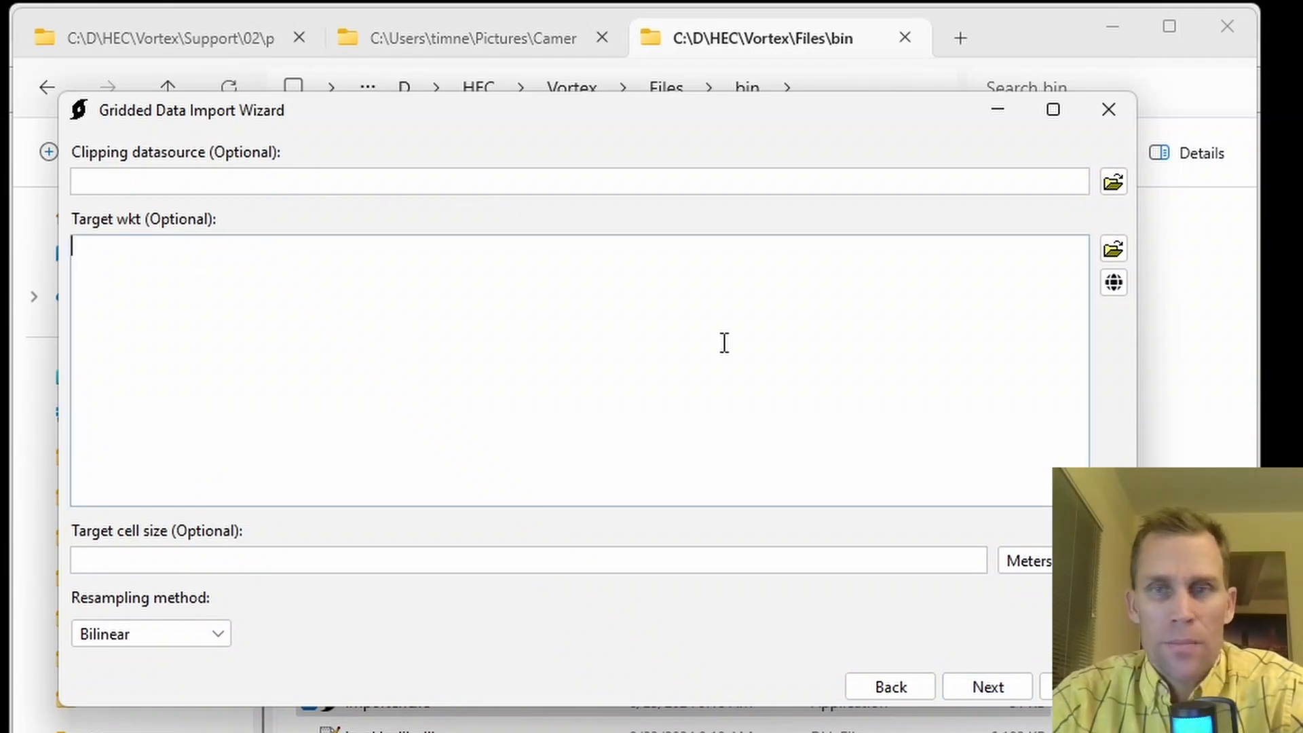
{"action": "left_click", "coordinate": [1114, 284]}
{"action": "left_click", "coordinate": [670, 401]}
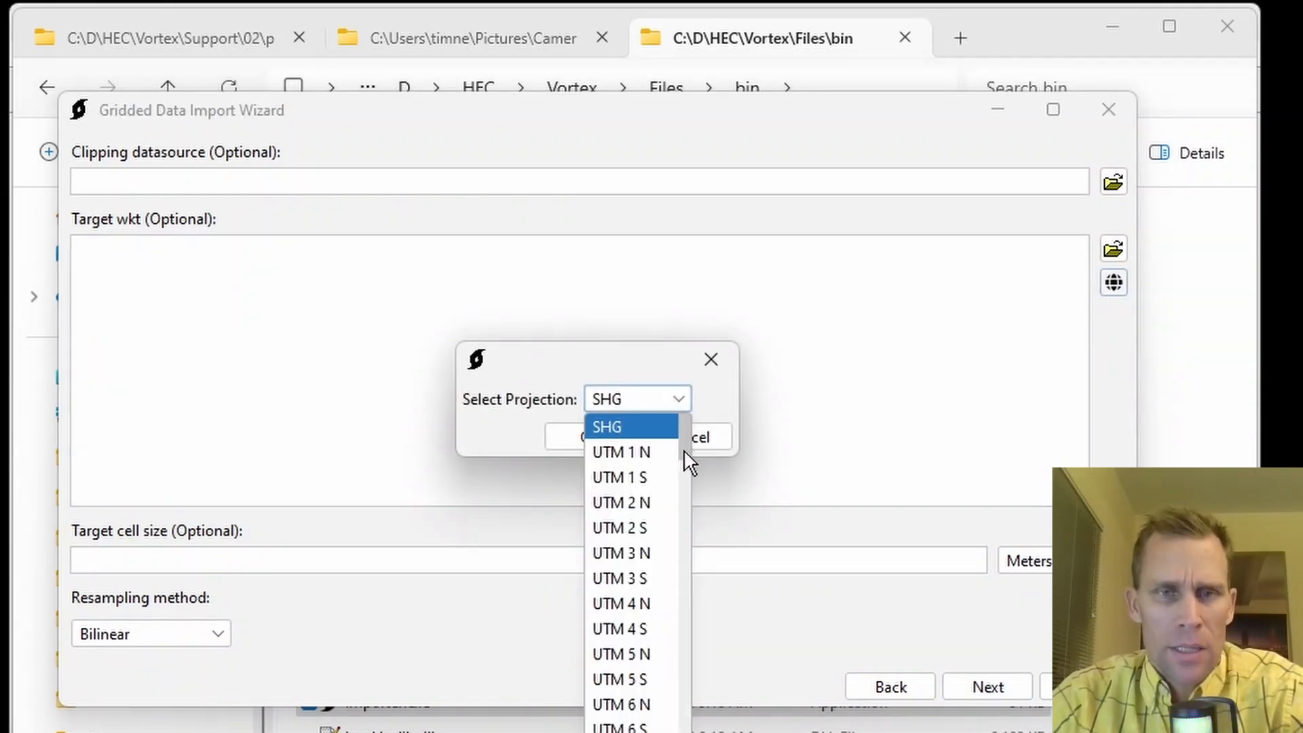
{"action": "left_click_drag", "start_coordinate": [683, 450], "coordinate": [679, 601]}
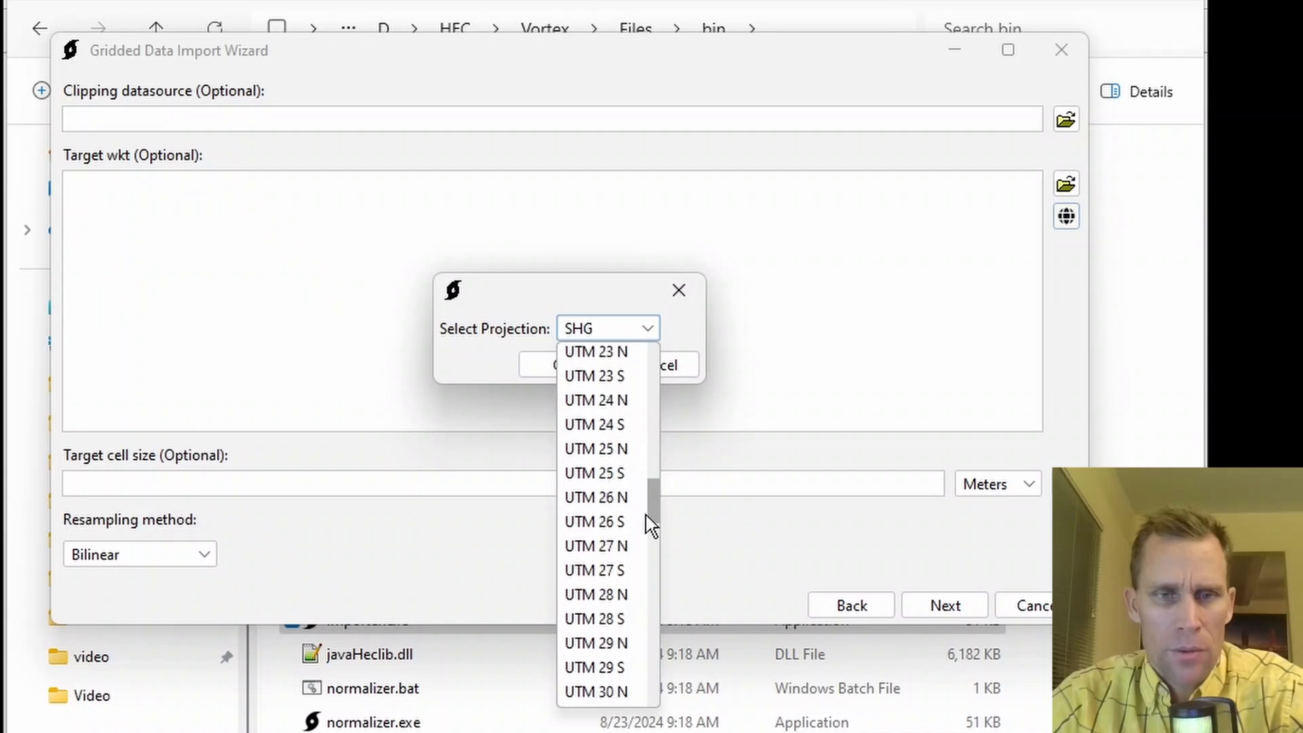
{"action": "left_click_drag", "start_coordinate": [650, 525], "coordinate": [650, 531]}
{"action": "left_click", "coordinate": [609, 679]}
{"action": "left_click", "coordinate": [579, 370]}
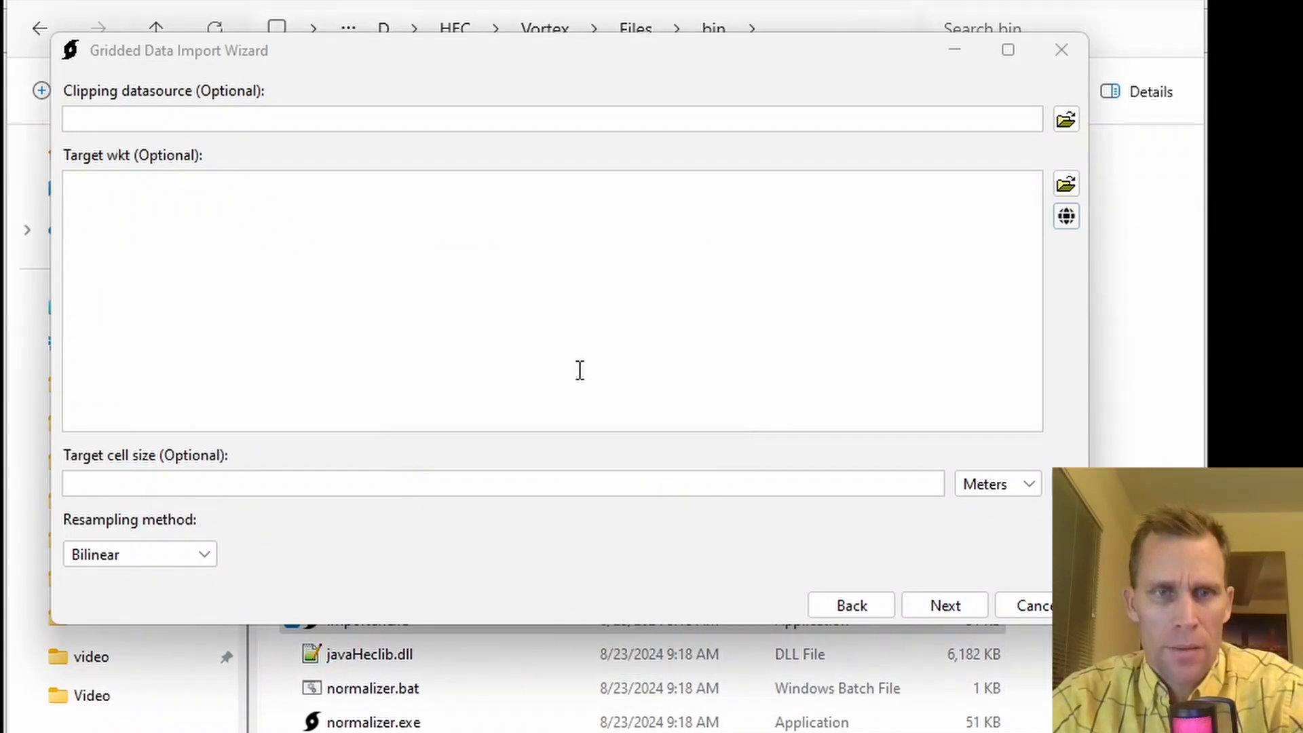
Set the target cell size to 1000 meters and continue to the destination settings.
{"action": "left_click", "coordinate": [529, 483]}
{"action": "type", "text": "1000"}
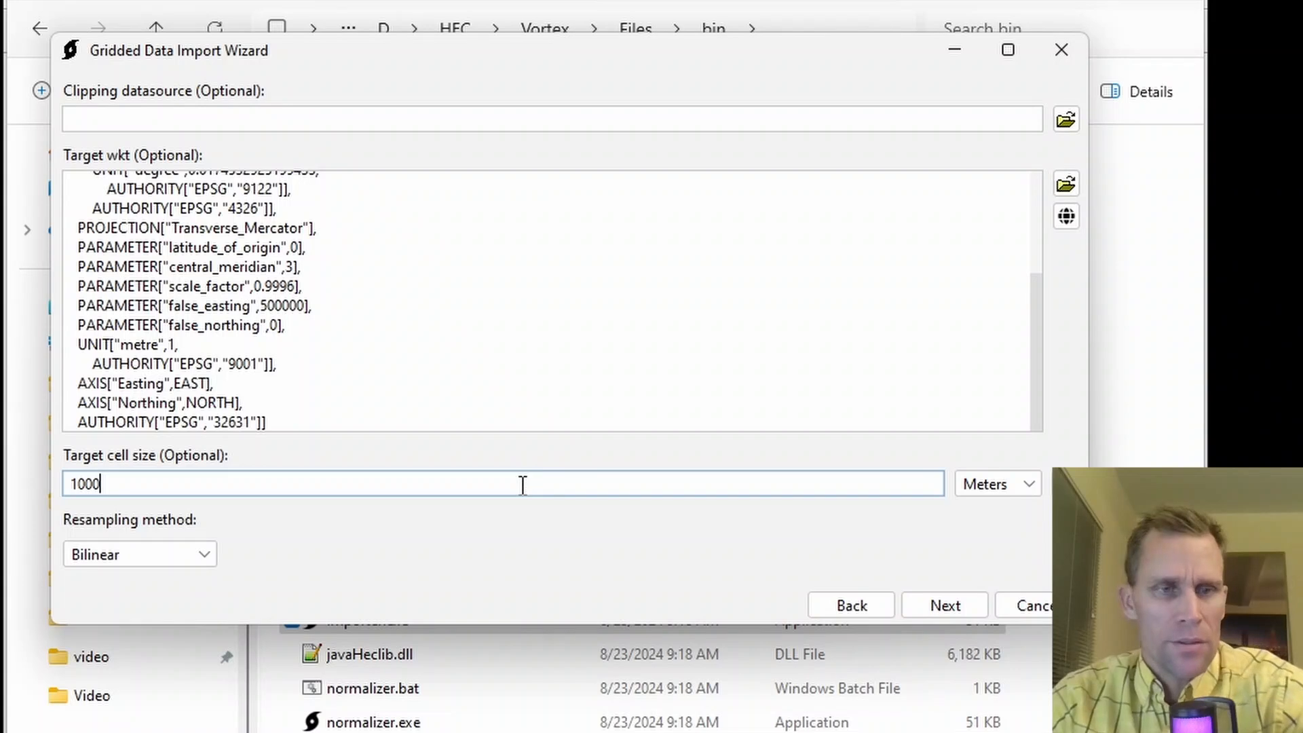
{"action": "left_click", "coordinate": [934, 612]}
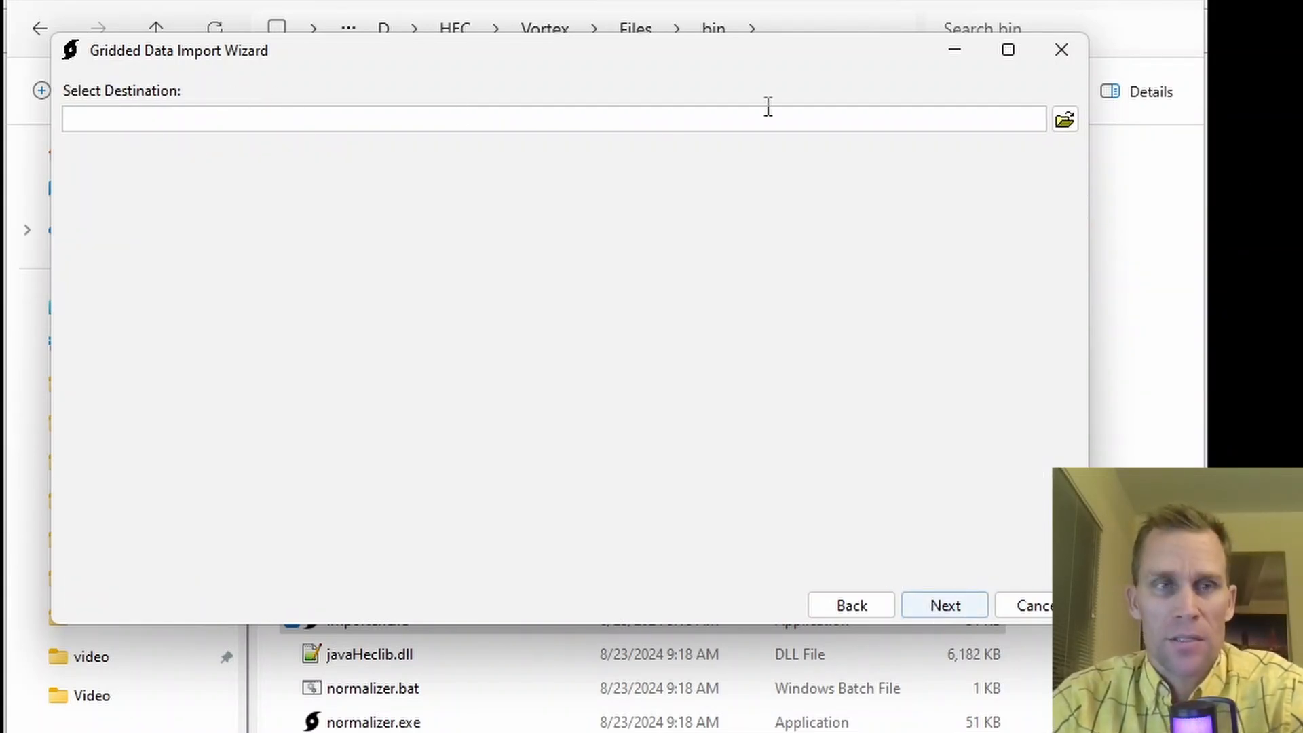
Set the import destination to a DSS file named test1 in the project's test1 folder.
{"action": "left_click", "coordinate": [1065, 120]}
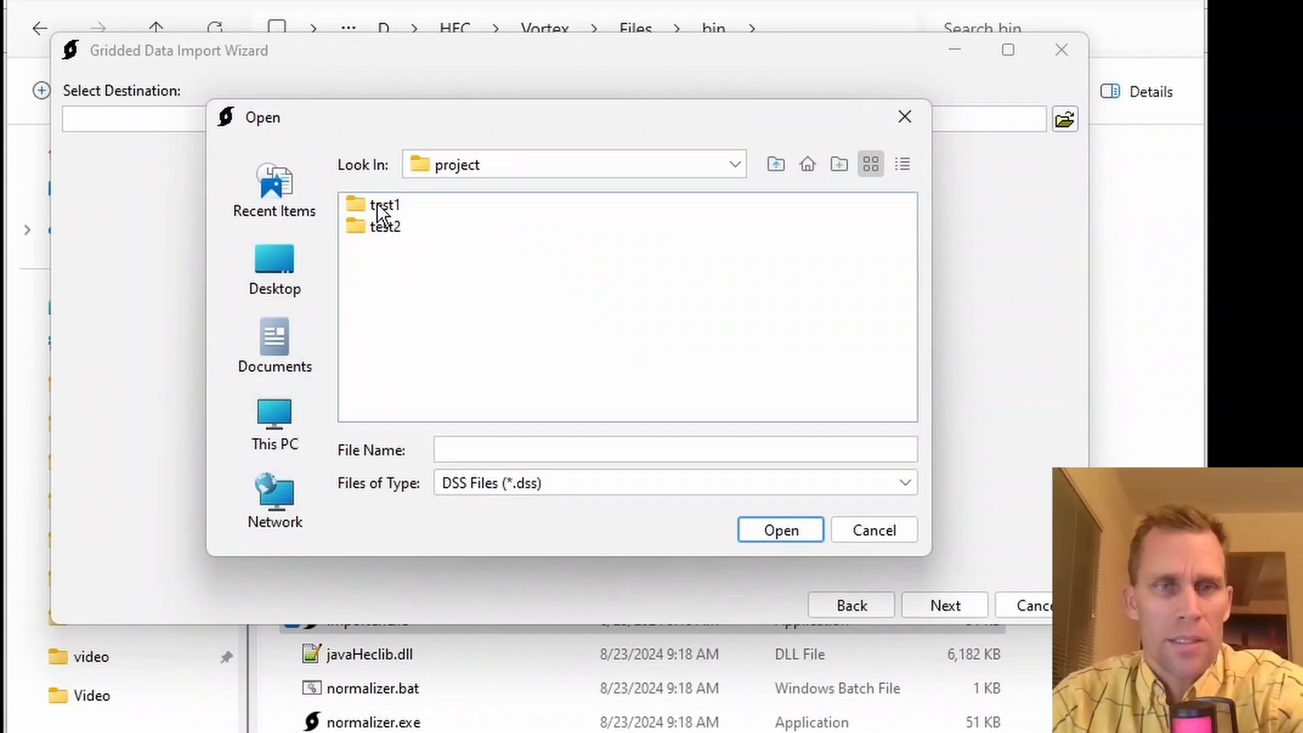
{"action": "double_click", "coordinate": [378, 204]}
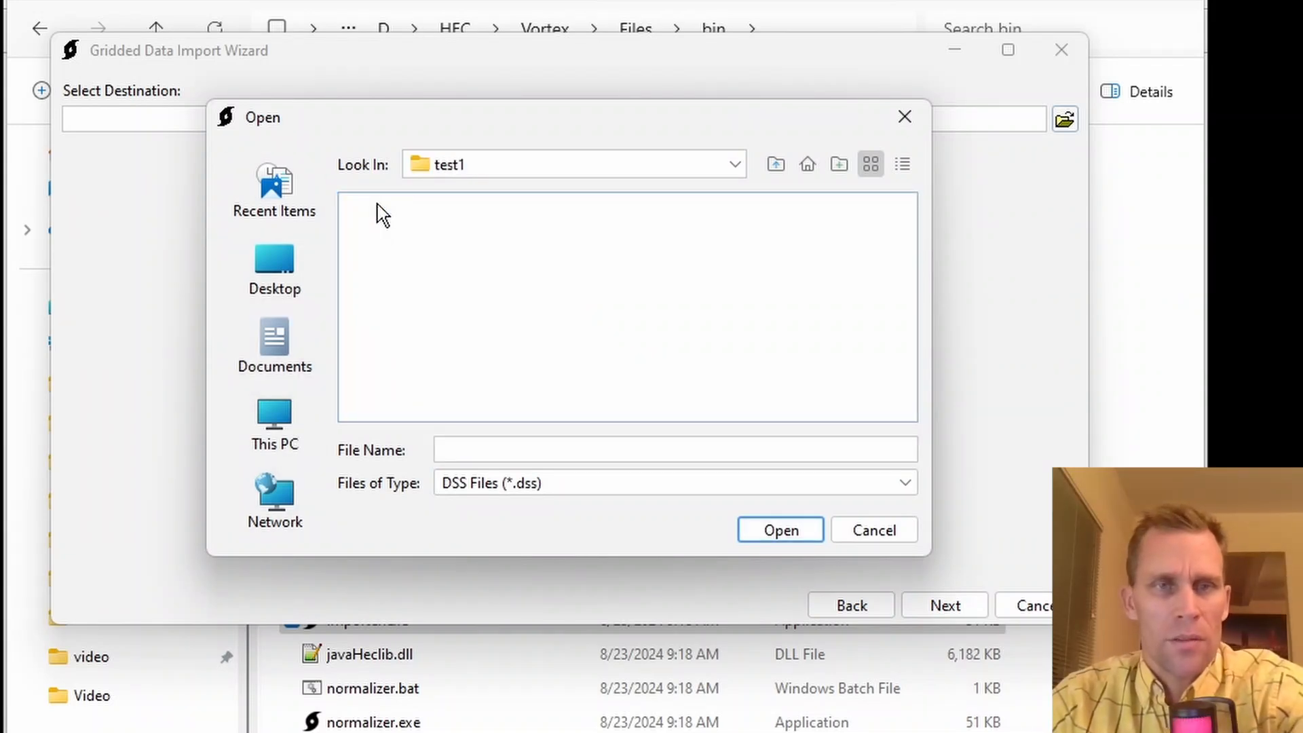
{"action": "left_click", "coordinate": [521, 448]}
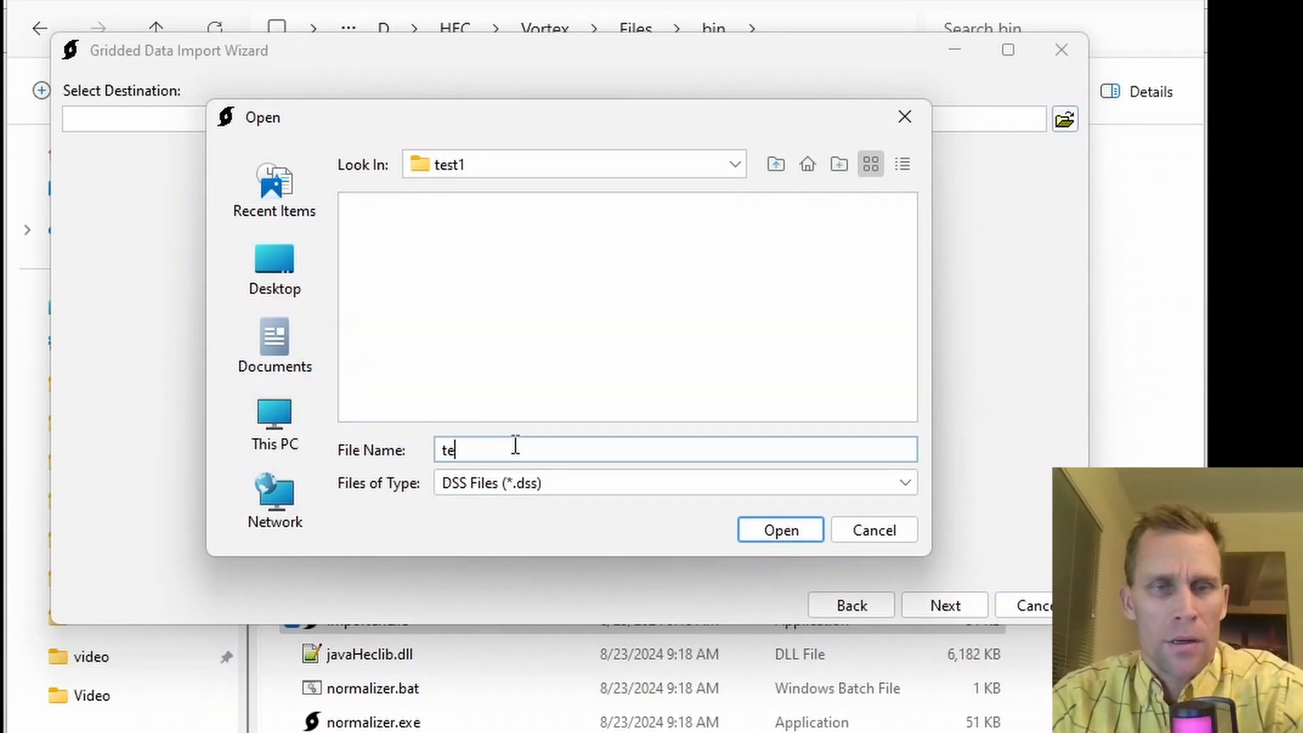
{"action": "type", "text": "test1"}
{"action": "left_click", "coordinate": [774, 531]}
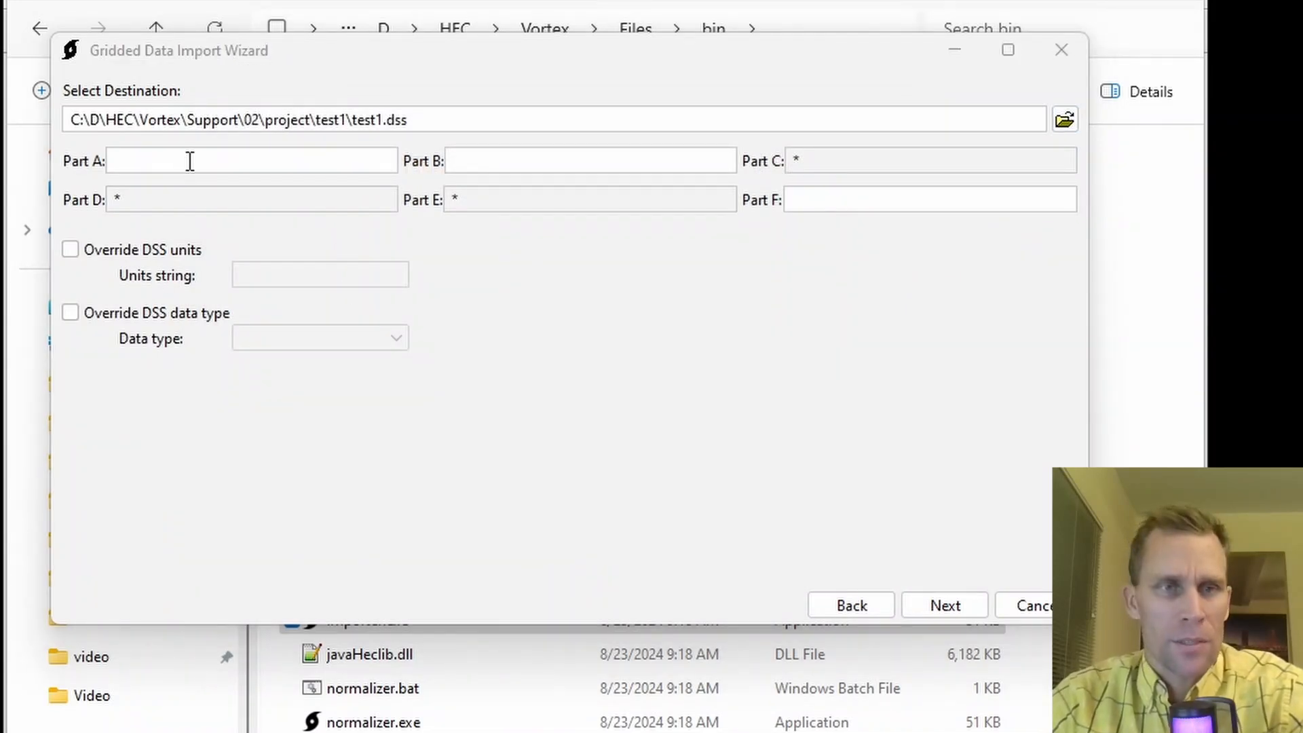
Fill in the DSS pathname with Part A UTM31N, Part B France and Part F test1.
{"action": "left_click", "coordinate": [190, 162]}
{"action": "type", "text": "UTM31N"}
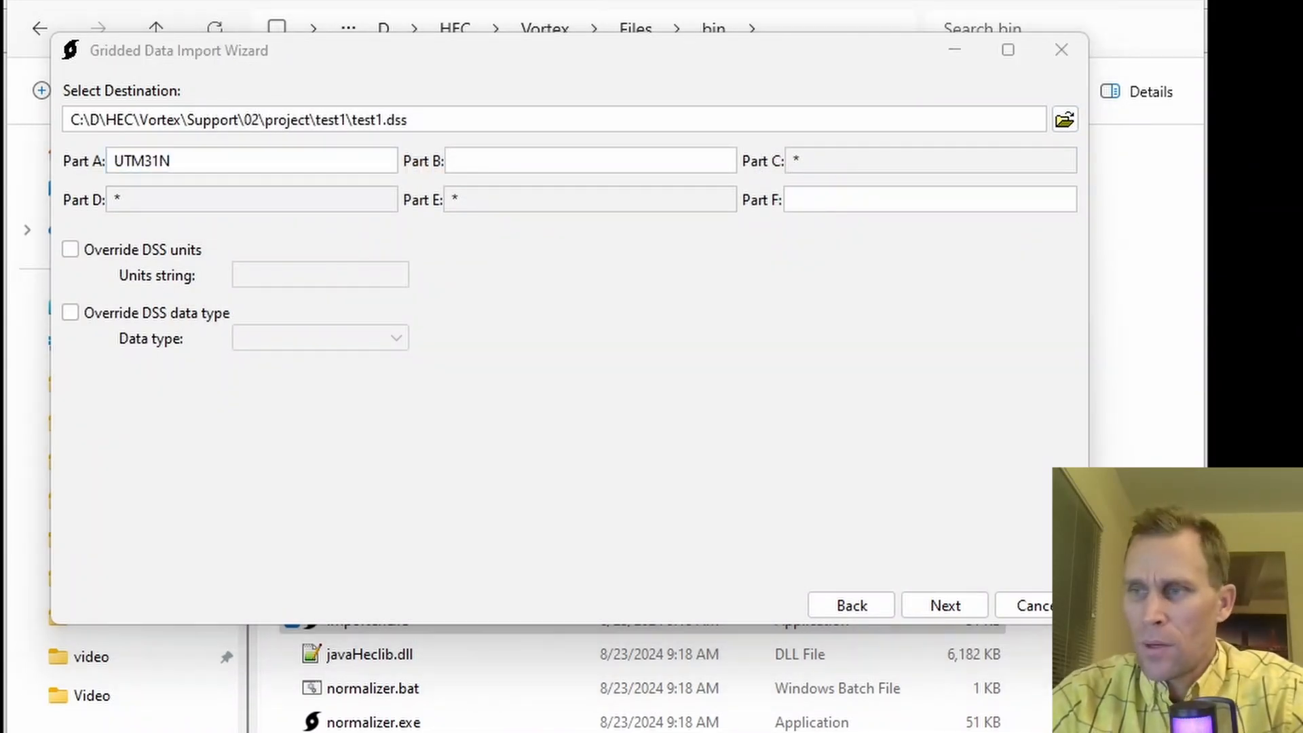
{"action": "left_click", "coordinate": [545, 161]}
{"action": "type", "text": "France"}
{"action": "left_click", "coordinate": [807, 203]}
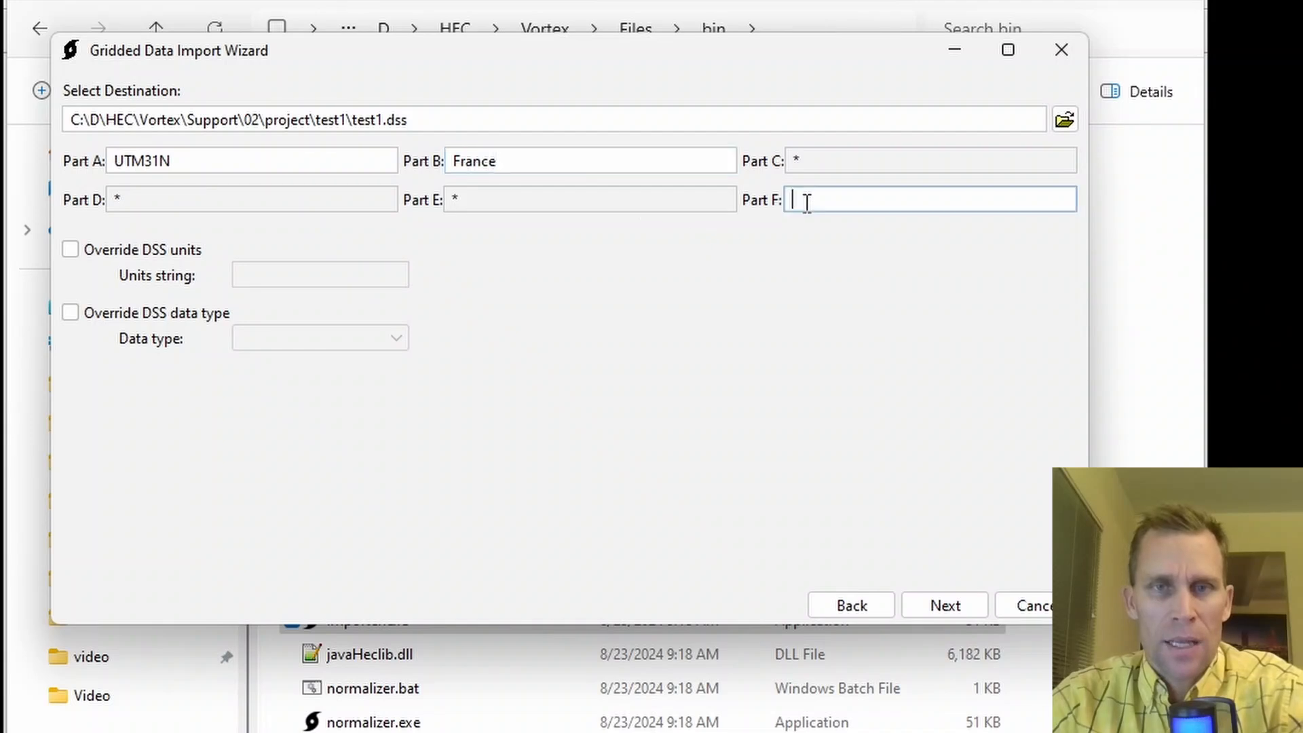
Run the import, restart the wizard for another import, and minimize it.
{"action": "left_click", "coordinate": [947, 607]}
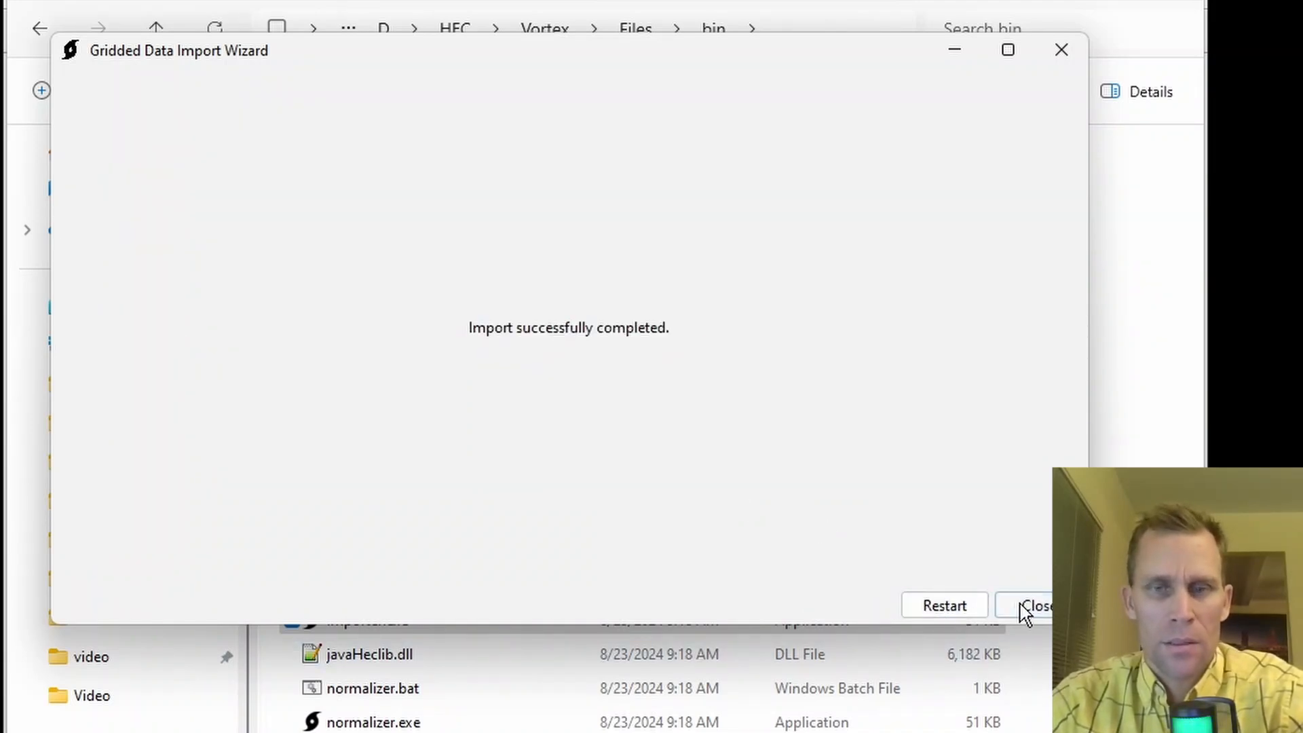
{"action": "left_click", "coordinate": [974, 613]}
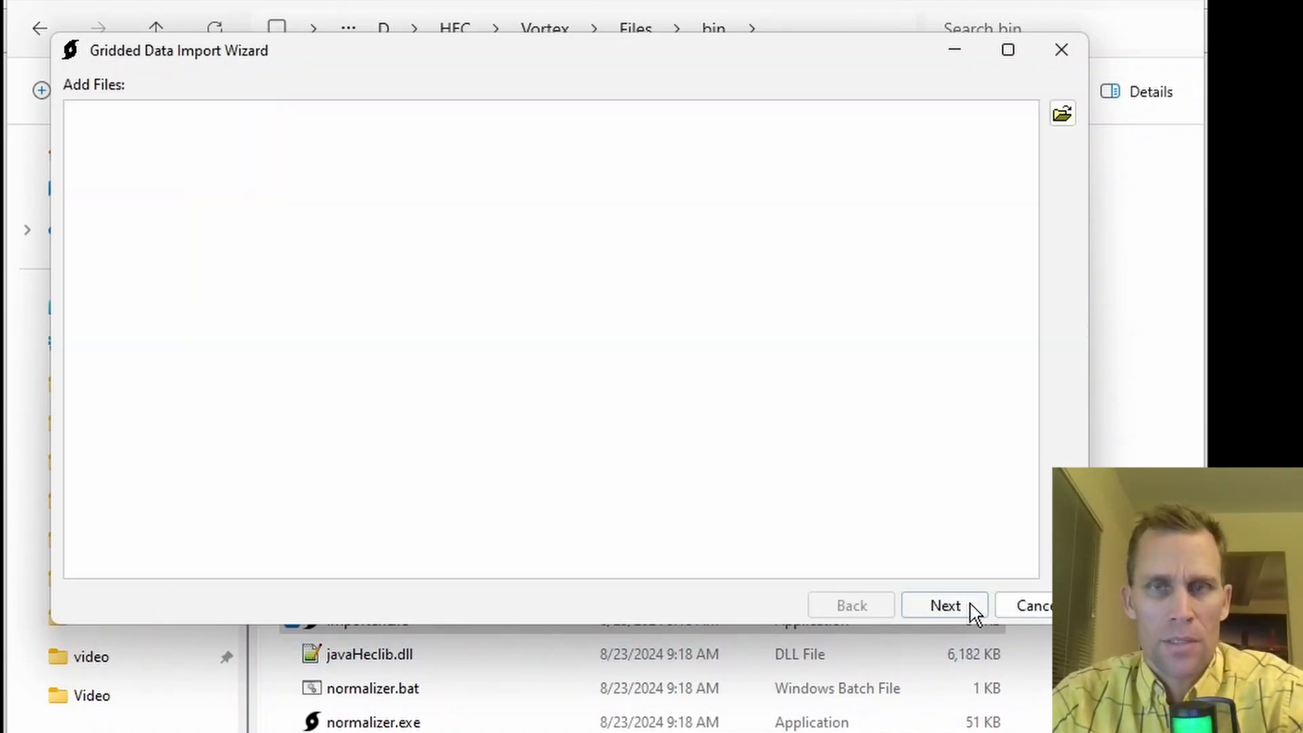
{"action": "left_click", "coordinate": [955, 50]}
Switch to HEC-DSSVue and open test1.dss from the project's test1 folder.
{"action": "left_click", "coordinate": [189, 45]}
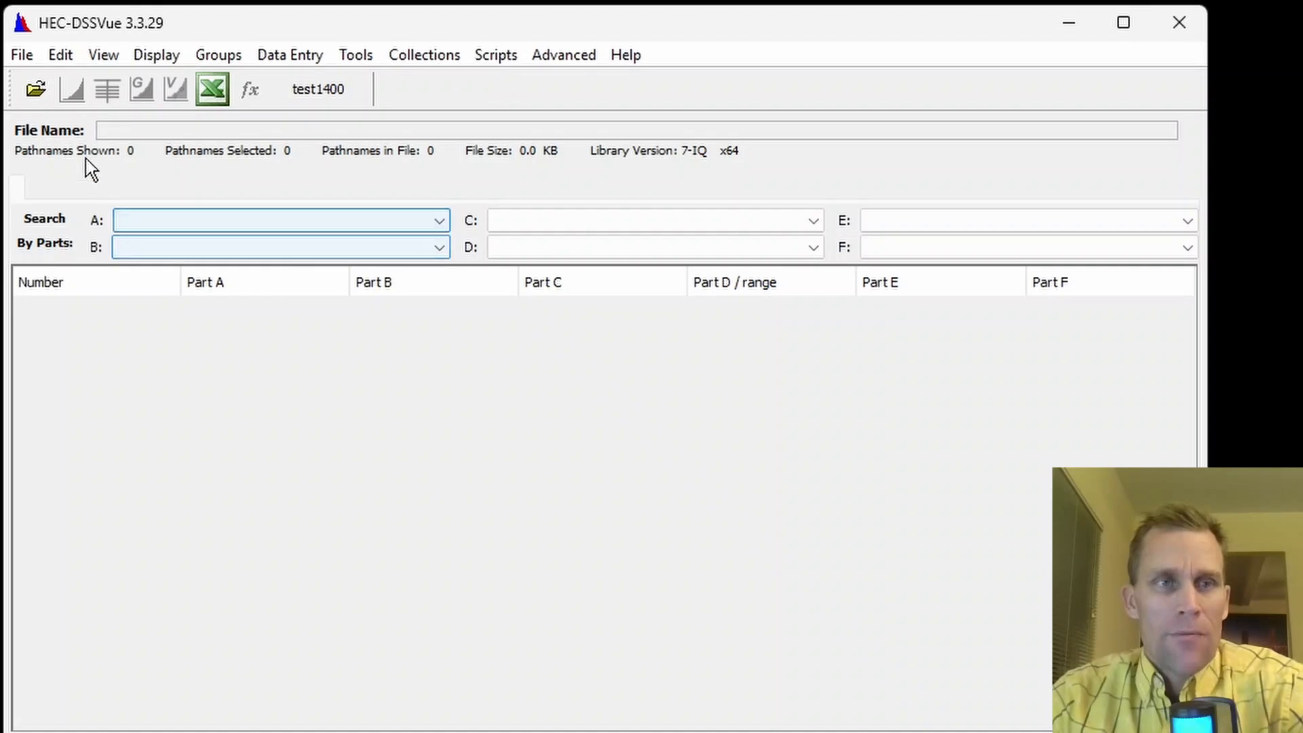
{"action": "left_click", "coordinate": [35, 90]}
{"action": "left_click", "coordinate": [777, 275]}
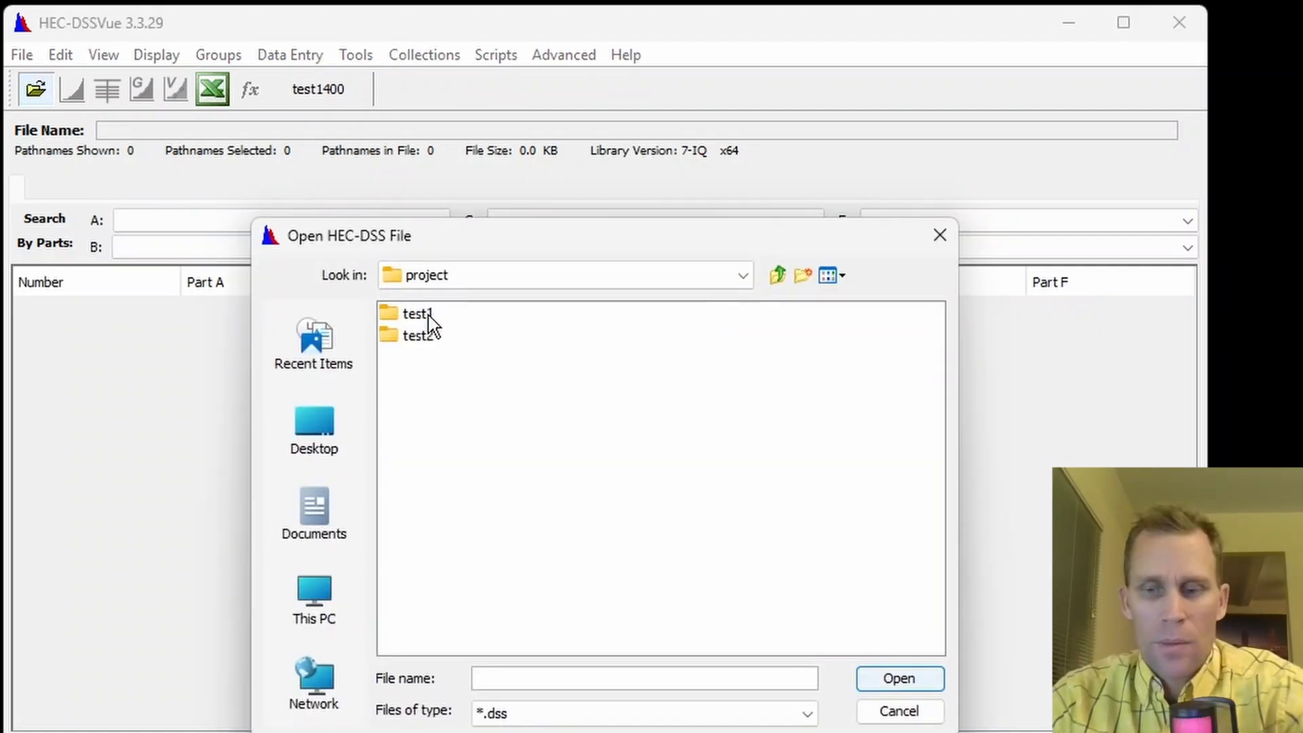
{"action": "double_click", "coordinate": [429, 316]}
{"action": "left_click", "coordinate": [431, 320]}
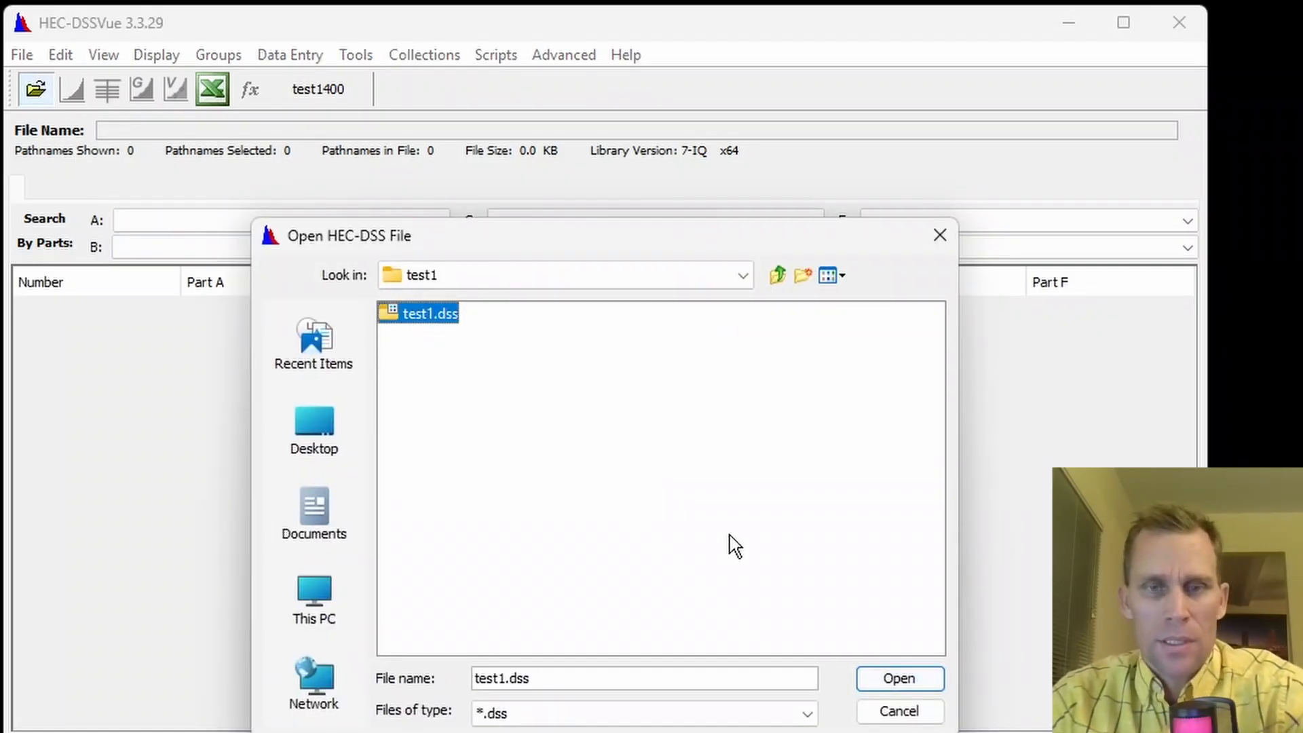
{"action": "left_click", "coordinate": [883, 677]}
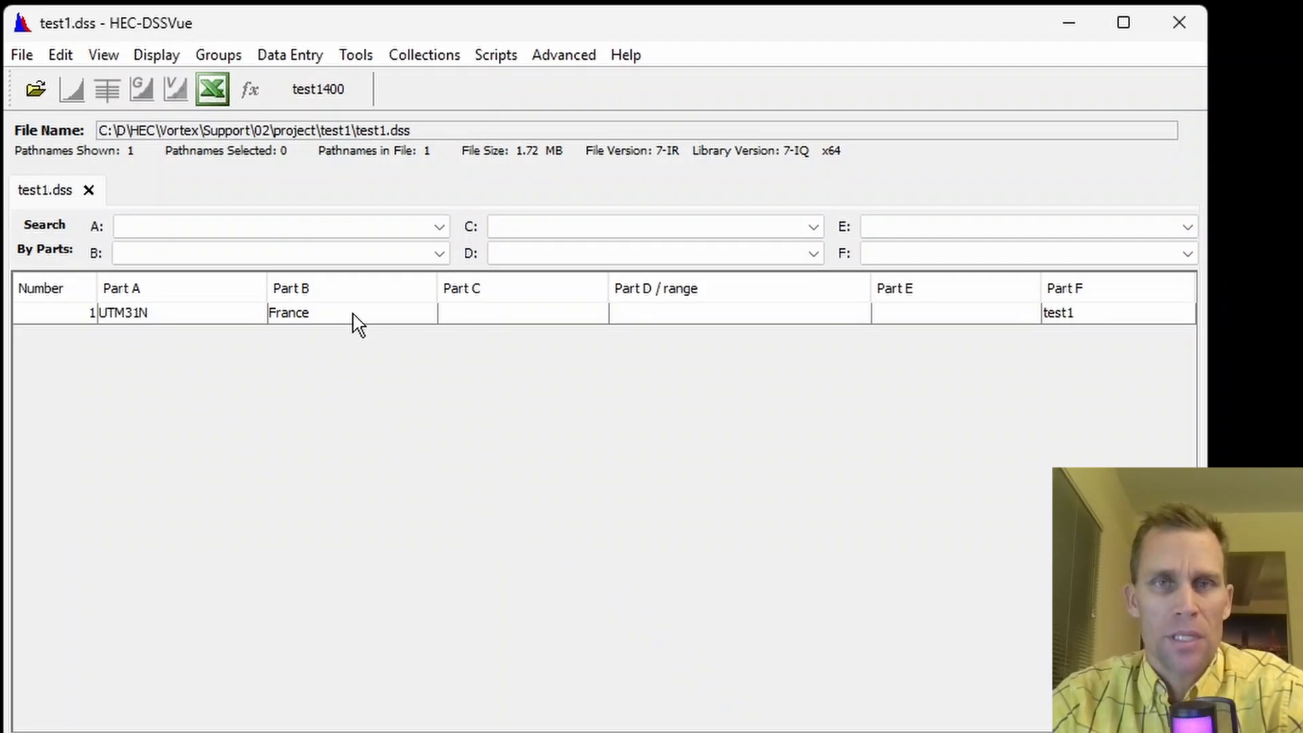
Plot the France record from test1.dss to inspect its grid, and close the plot.
{"action": "left_click", "coordinate": [353, 315]}
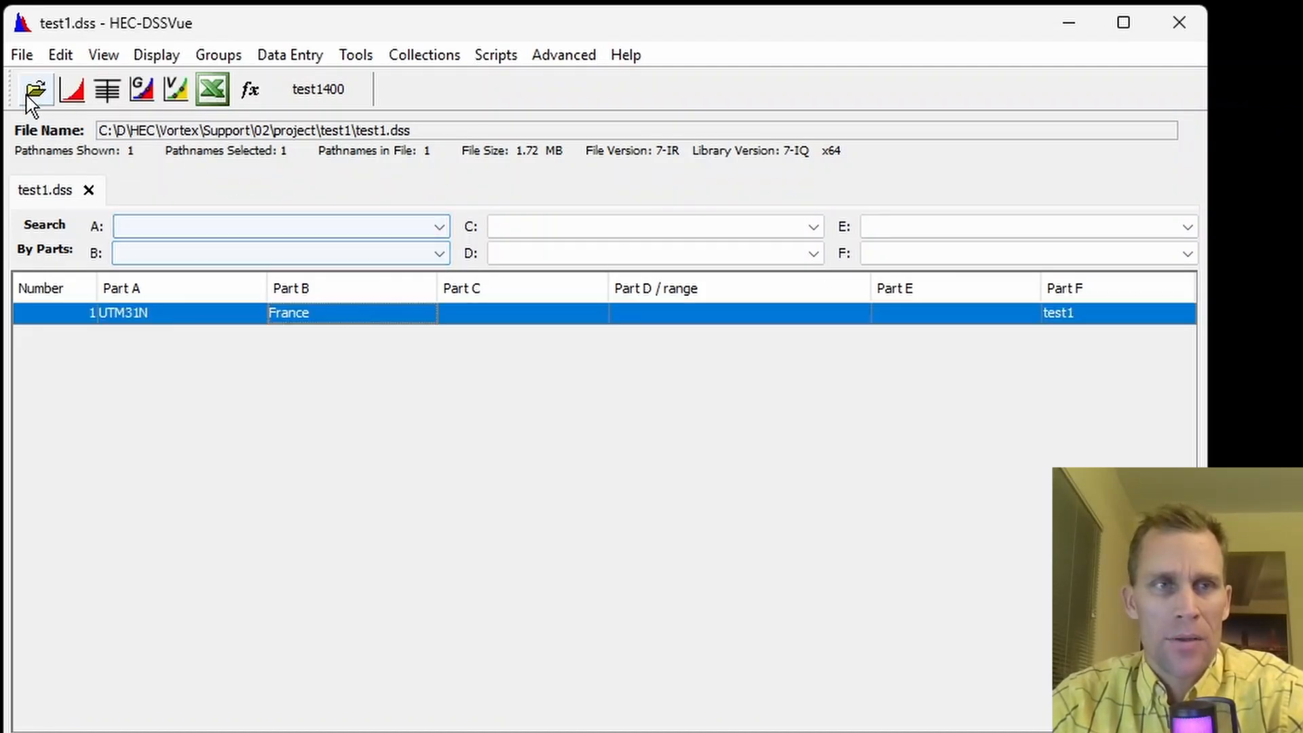
{"action": "left_click", "coordinate": [71, 88]}
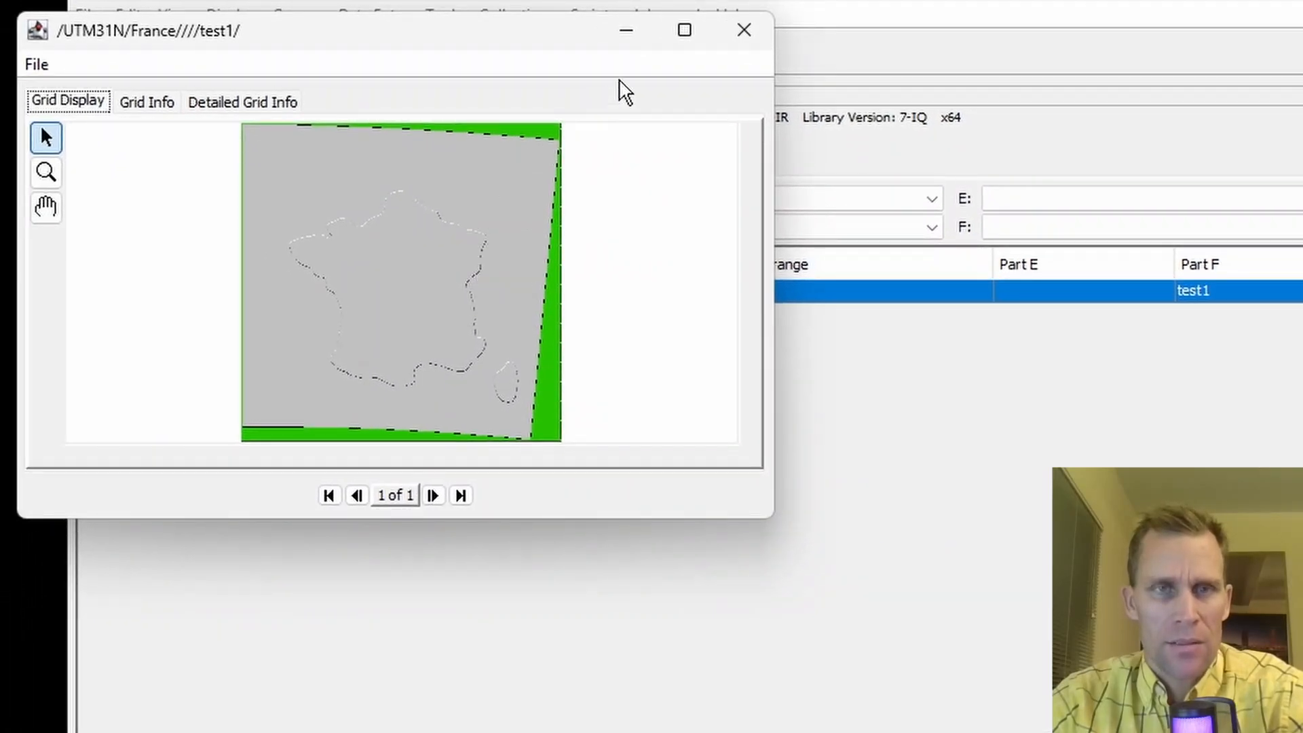
{"action": "left_click", "coordinate": [740, 34]}
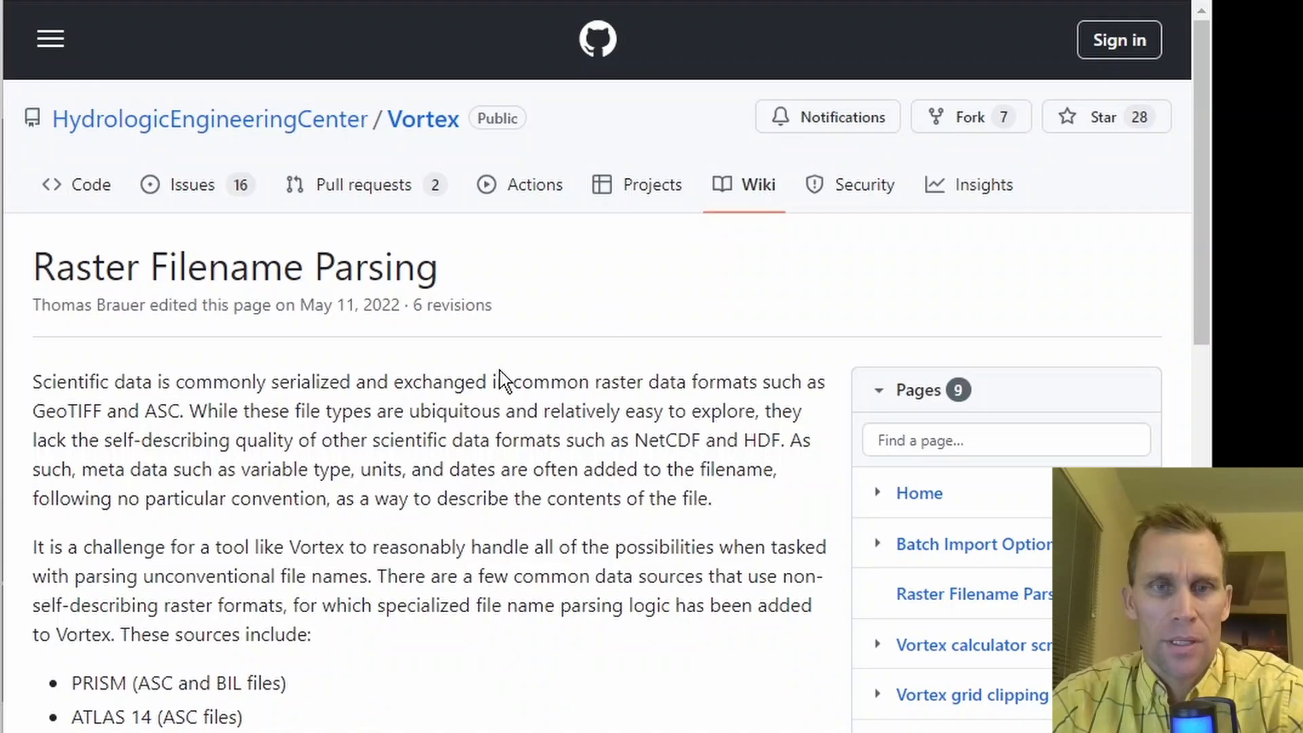
Read the filename date rules on the Vortex wiki's Raster Filename Parsing page and view the project's test2 folder in File Explorer.
{"action": "scroll", "coordinate": [540, 565], "scroll_direction": "down", "scroll_amount": 9}
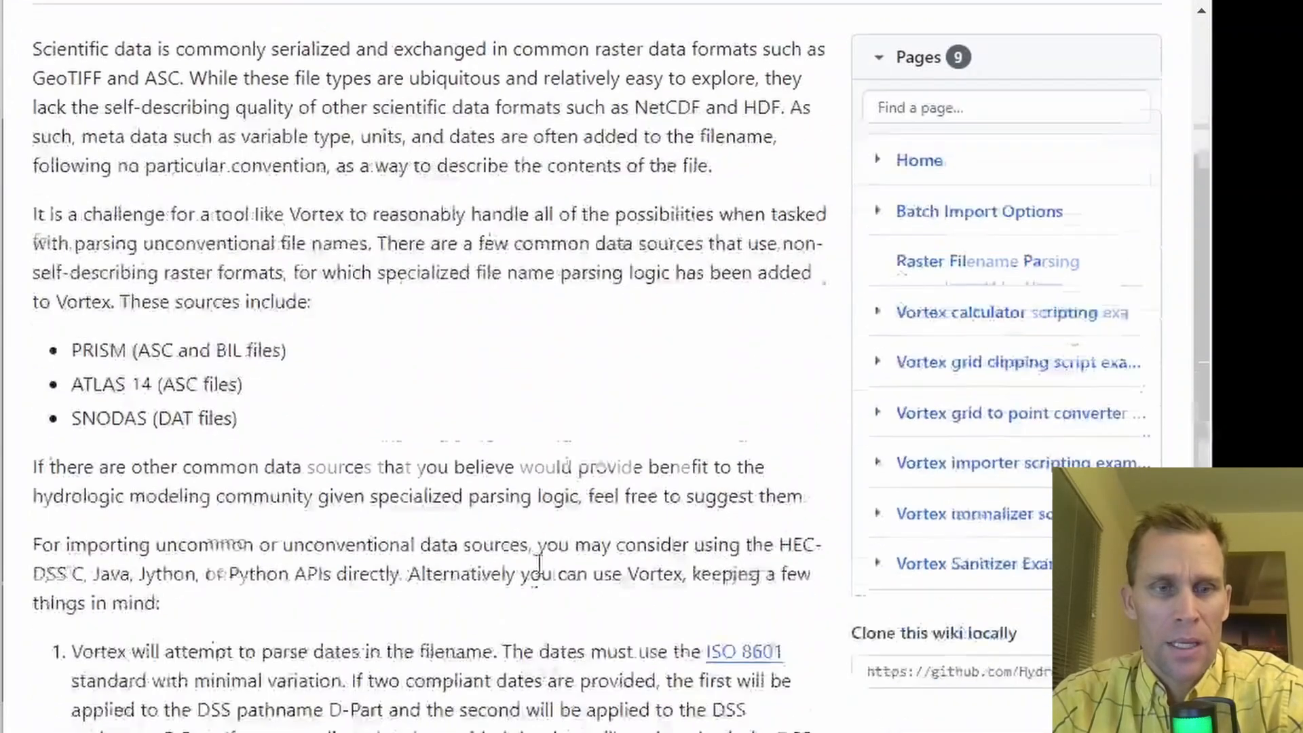
{"action": "scroll", "coordinate": [540, 565], "scroll_direction": "down", "scroll_amount": 4}
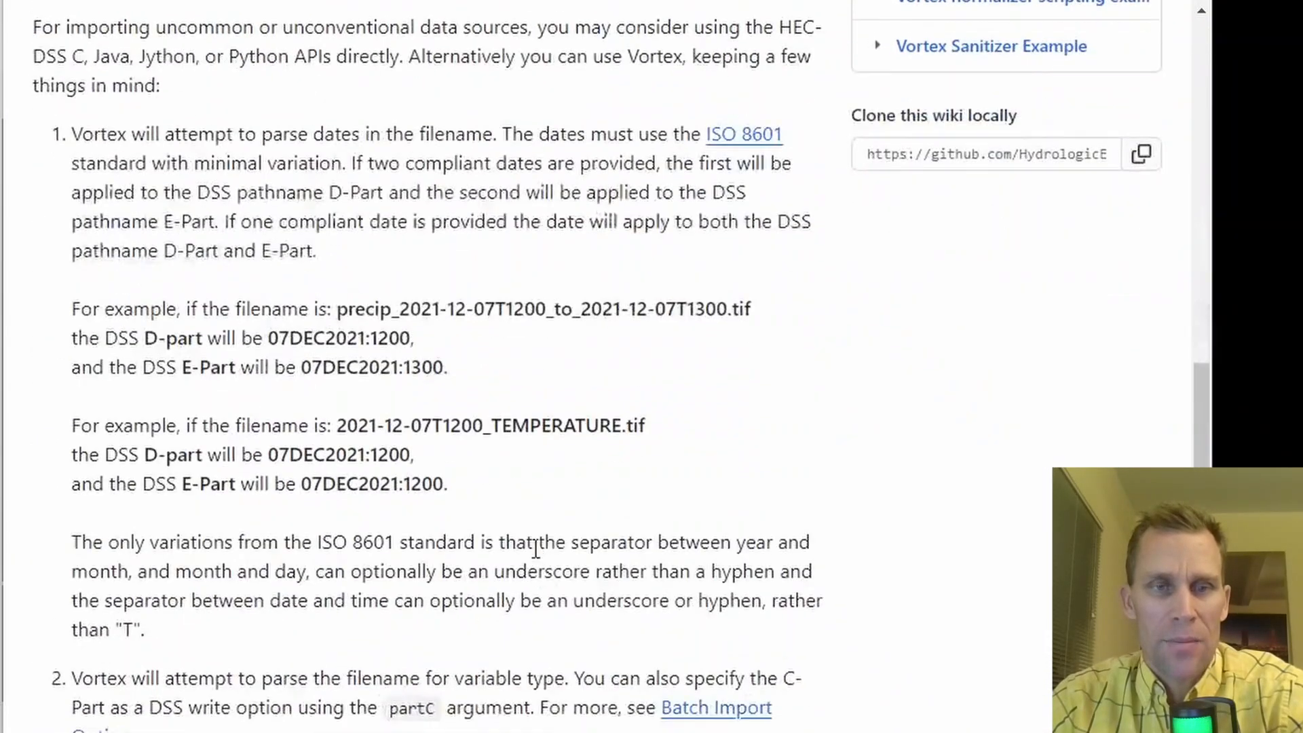
{"action": "left_click_drag", "start_coordinate": [753, 314], "coordinate": [341, 303]}
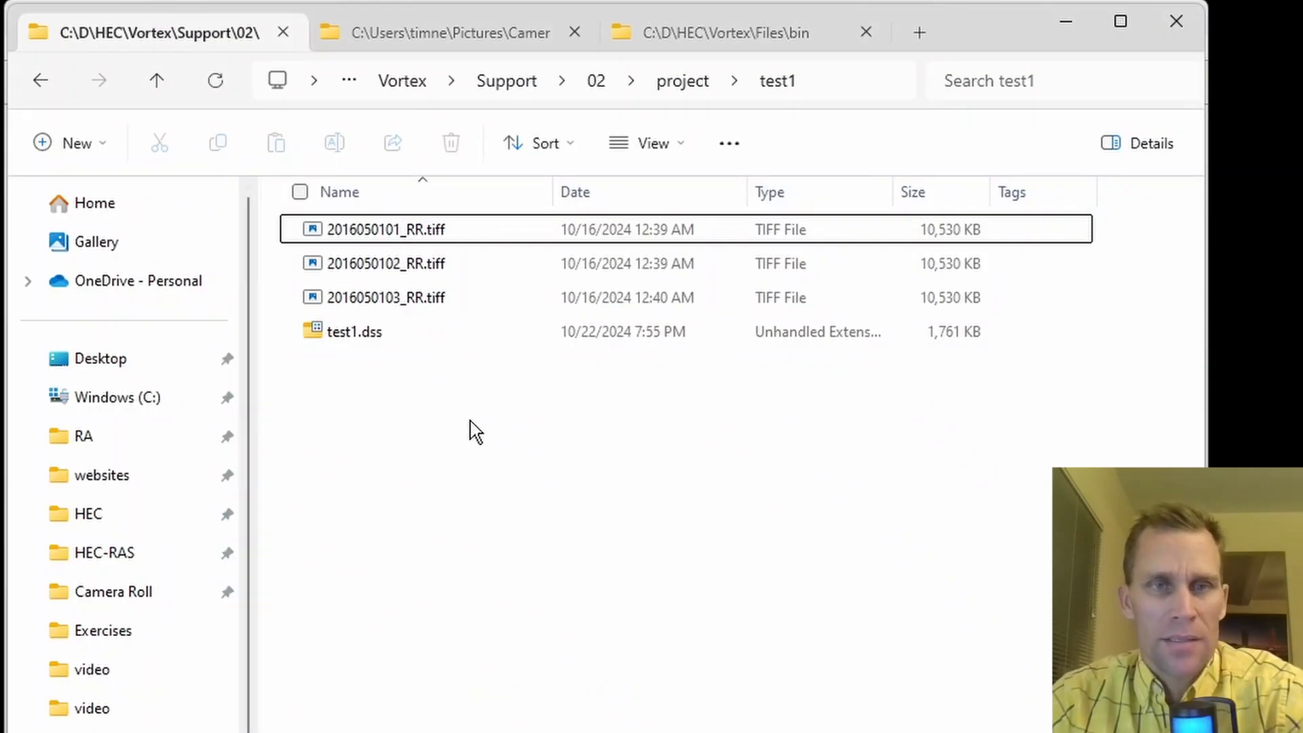
{"action": "left_click", "coordinate": [671, 83]}
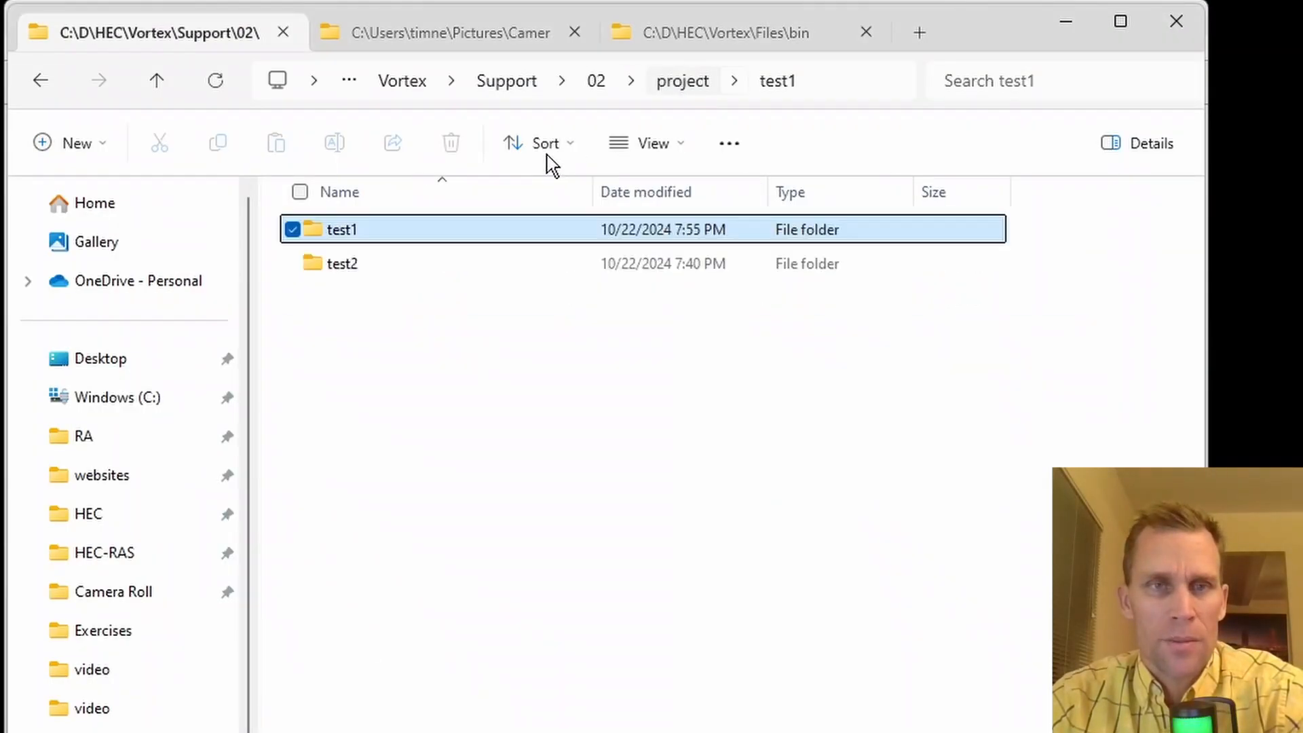
{"action": "double_click", "coordinate": [343, 267]}
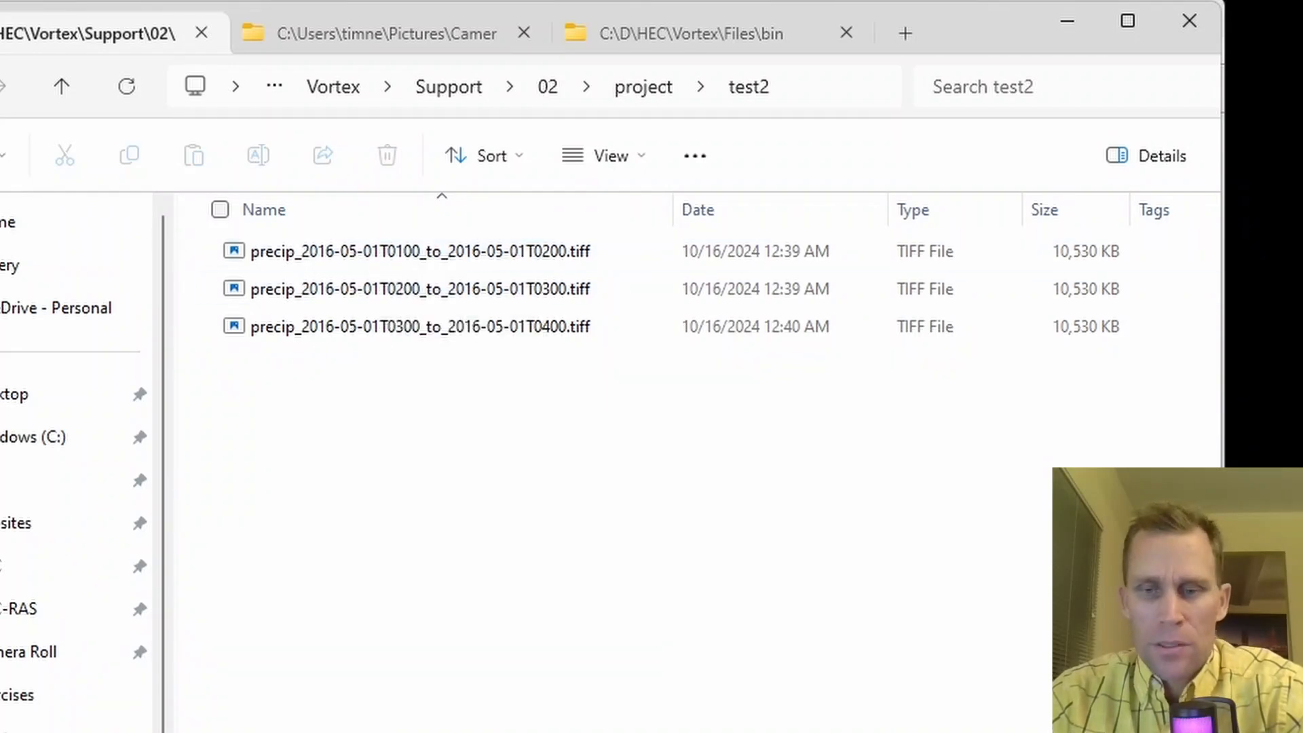
Switch to the Gridded Data Import Wizard and add all three precip TIFF files from the project's test2 folder.
{"action": "key", "text": "alt+Tab"}
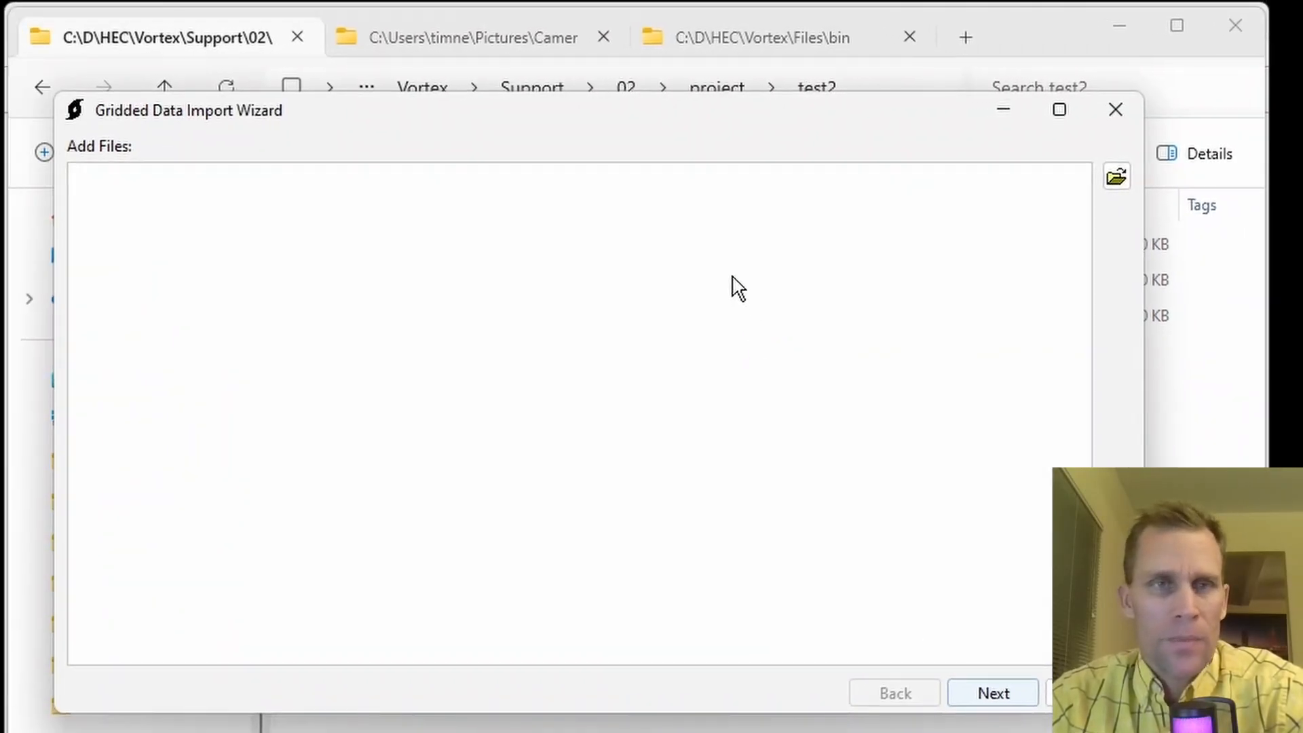
{"action": "left_click", "coordinate": [1117, 177]}
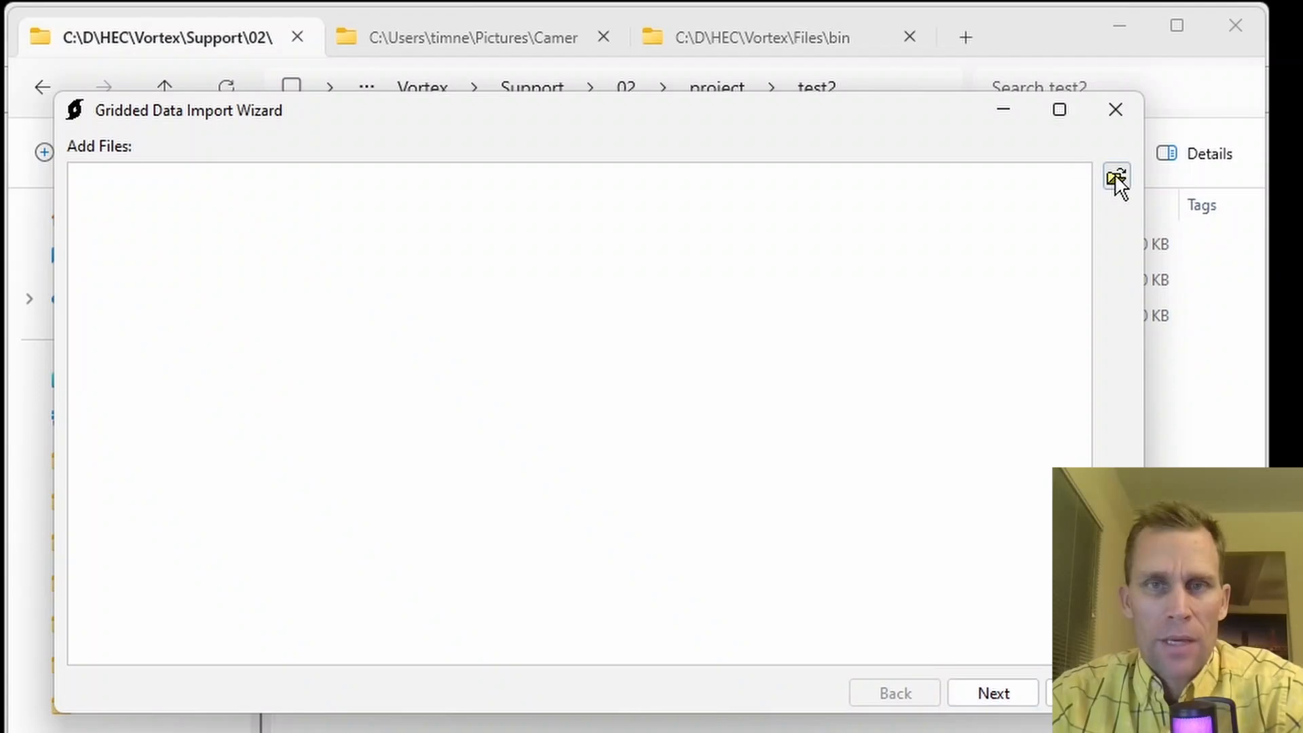
{"action": "left_click", "coordinate": [812, 230]}
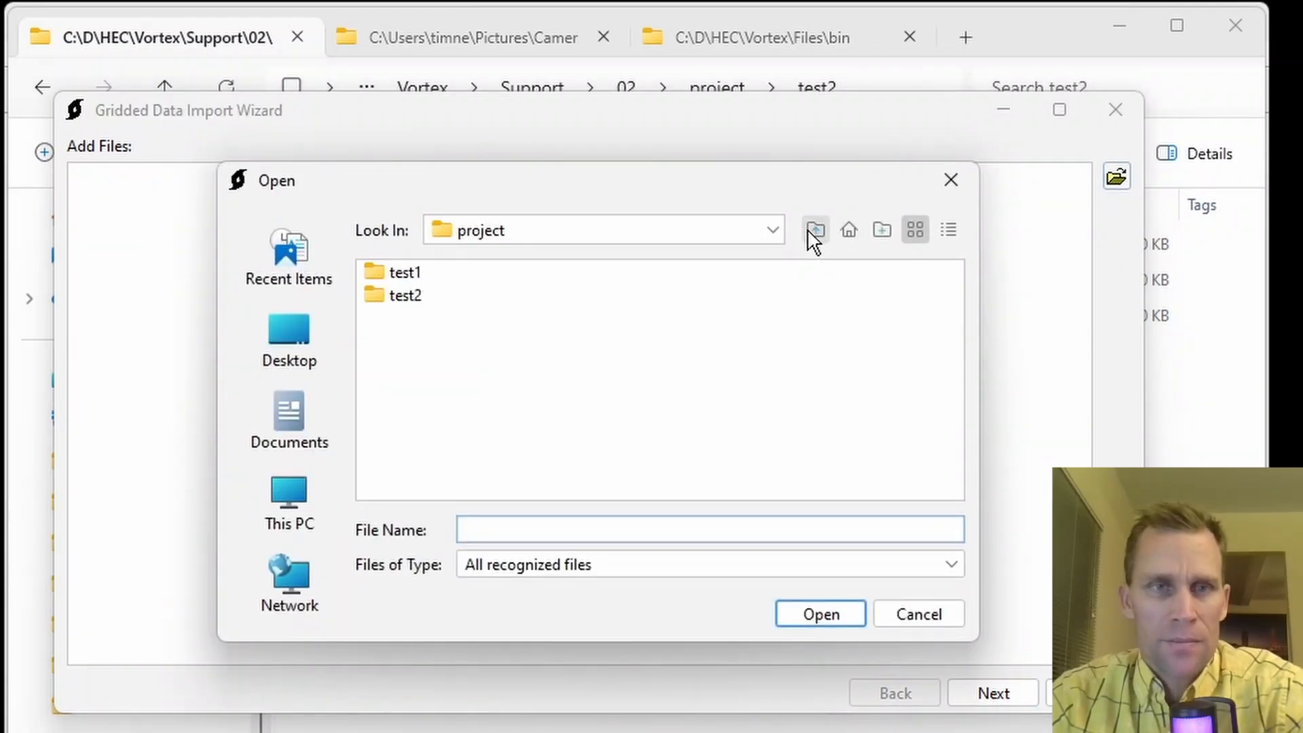
{"action": "left_click", "coordinate": [388, 305]}
{"action": "double_click", "coordinate": [389, 305]}
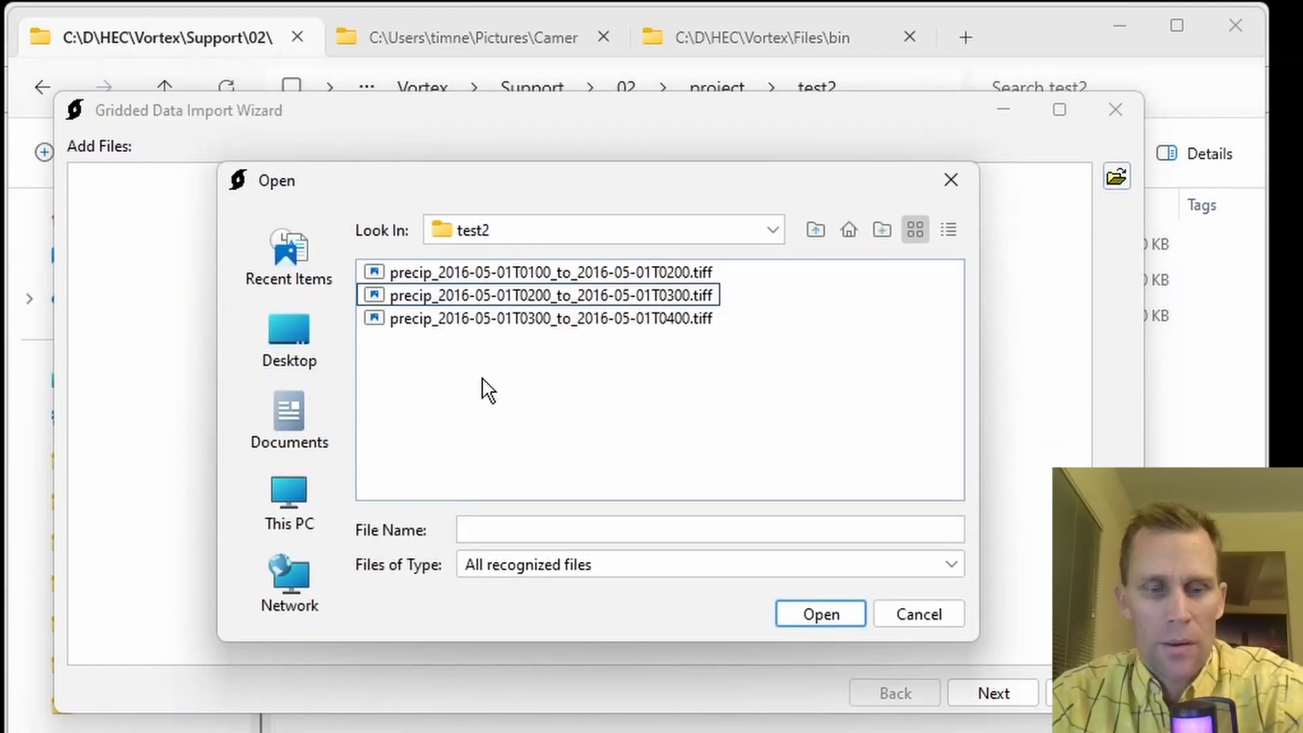
{"action": "key", "text": "ctrl+a"}
{"action": "left_click", "coordinate": [825, 617]}
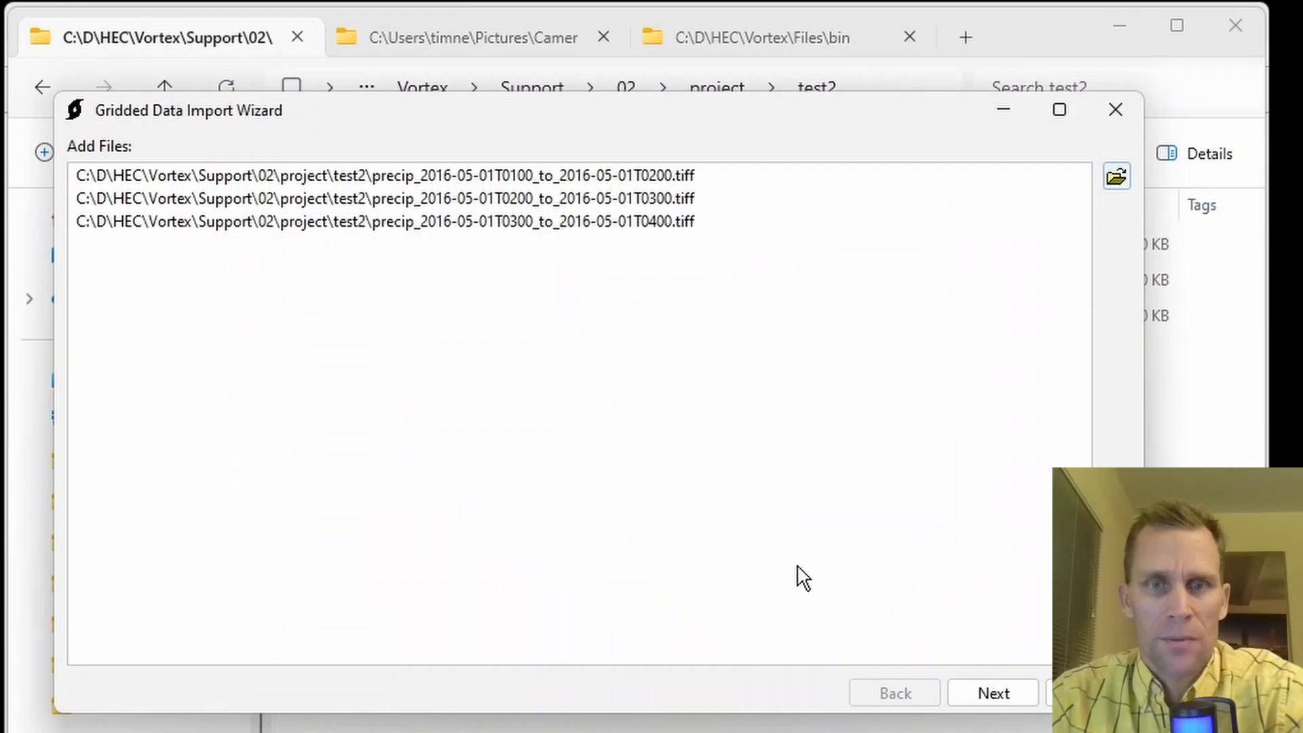
Select all three precip variables for the import.
{"action": "left_click", "coordinate": [986, 693]}
{"action": "left_click", "coordinate": [451, 457]}
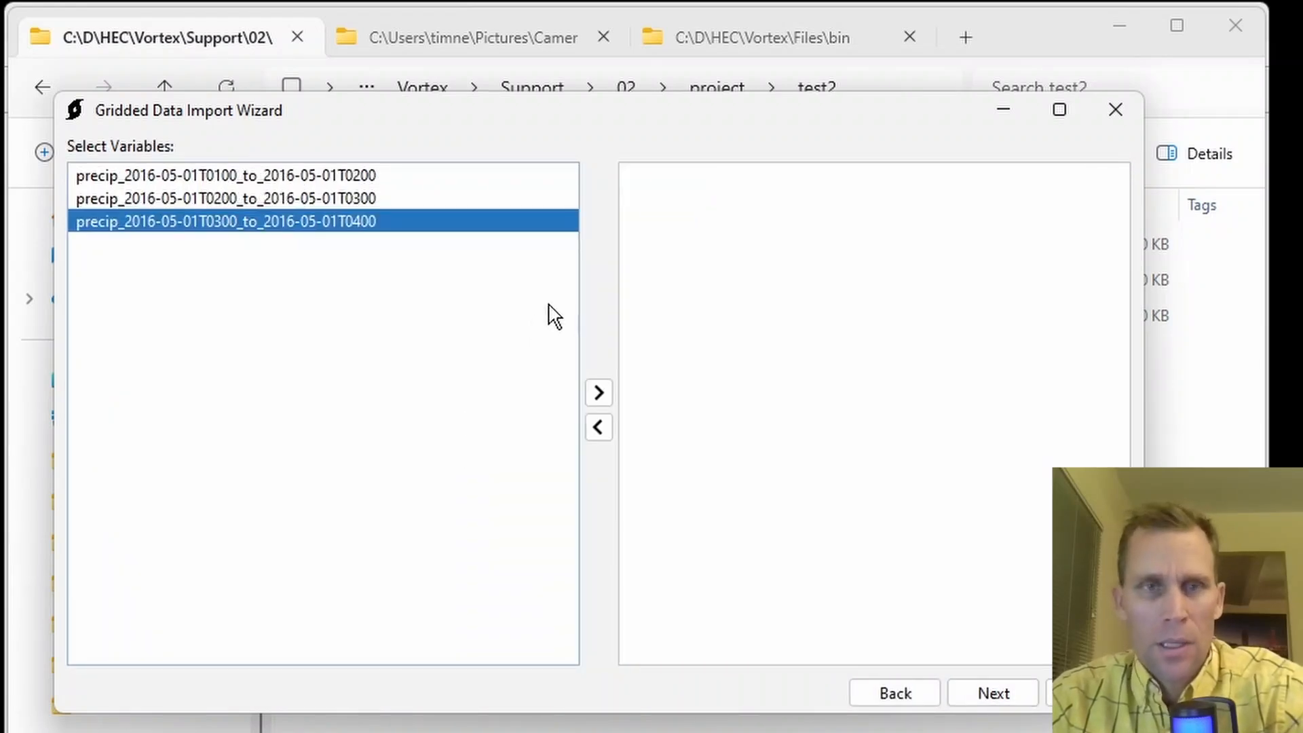
{"action": "key", "text": "ctrl+a"}
{"action": "left_click", "coordinate": [600, 388]}
{"action": "left_click", "coordinate": [1012, 694]}
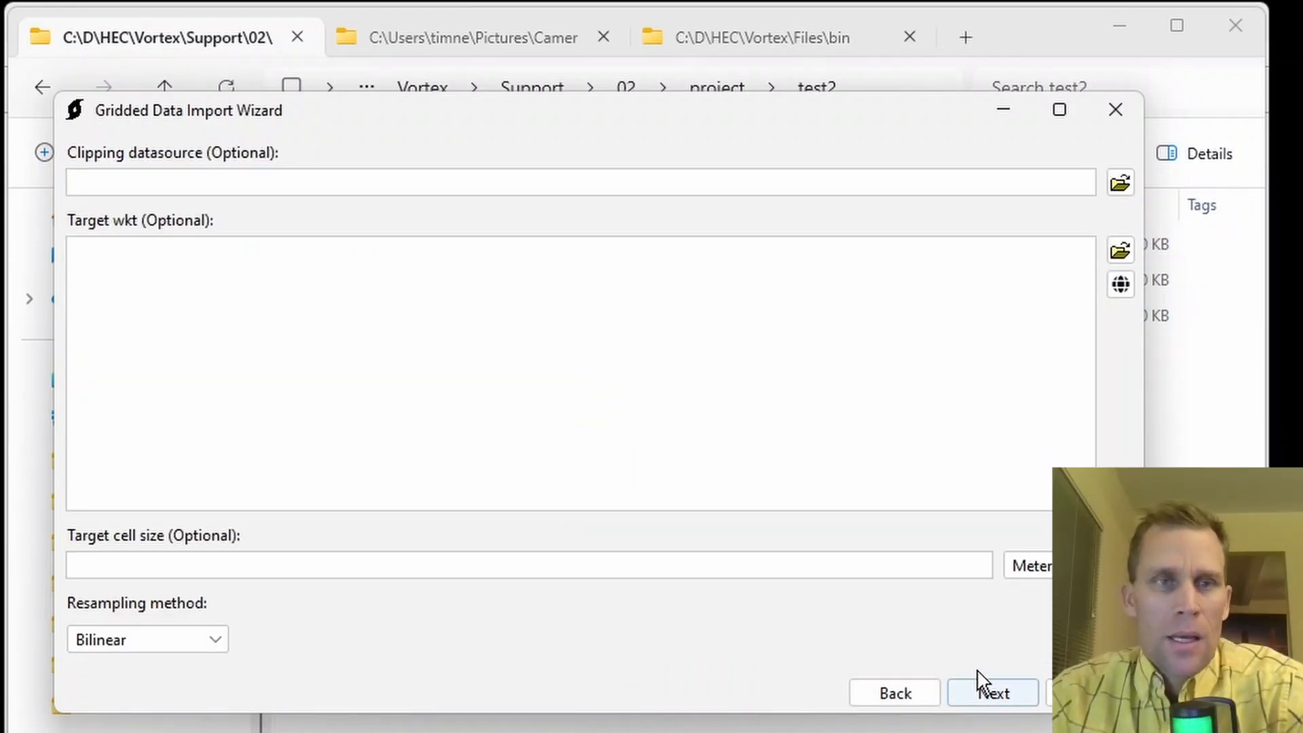
Set the target projection to UTM zone 31N (EPSG 32631) and the target cell size to 1000 meters.
{"action": "left_click", "coordinate": [1120, 284]}
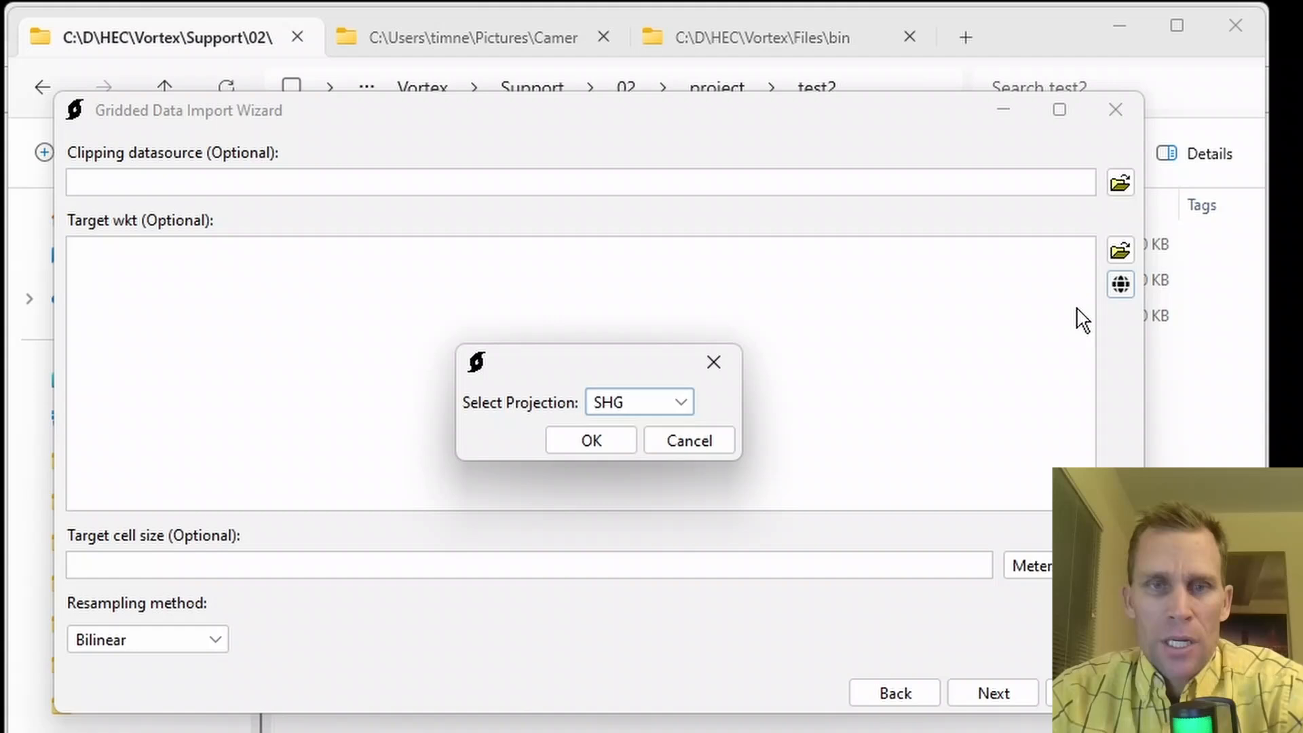
{"action": "left_click", "coordinate": [681, 403]}
{"action": "scroll", "coordinate": [635, 577], "scroll_direction": "down", "scroll_amount": 15}
{"action": "left_click", "coordinate": [624, 688]}
{"action": "left_click", "coordinate": [589, 437]}
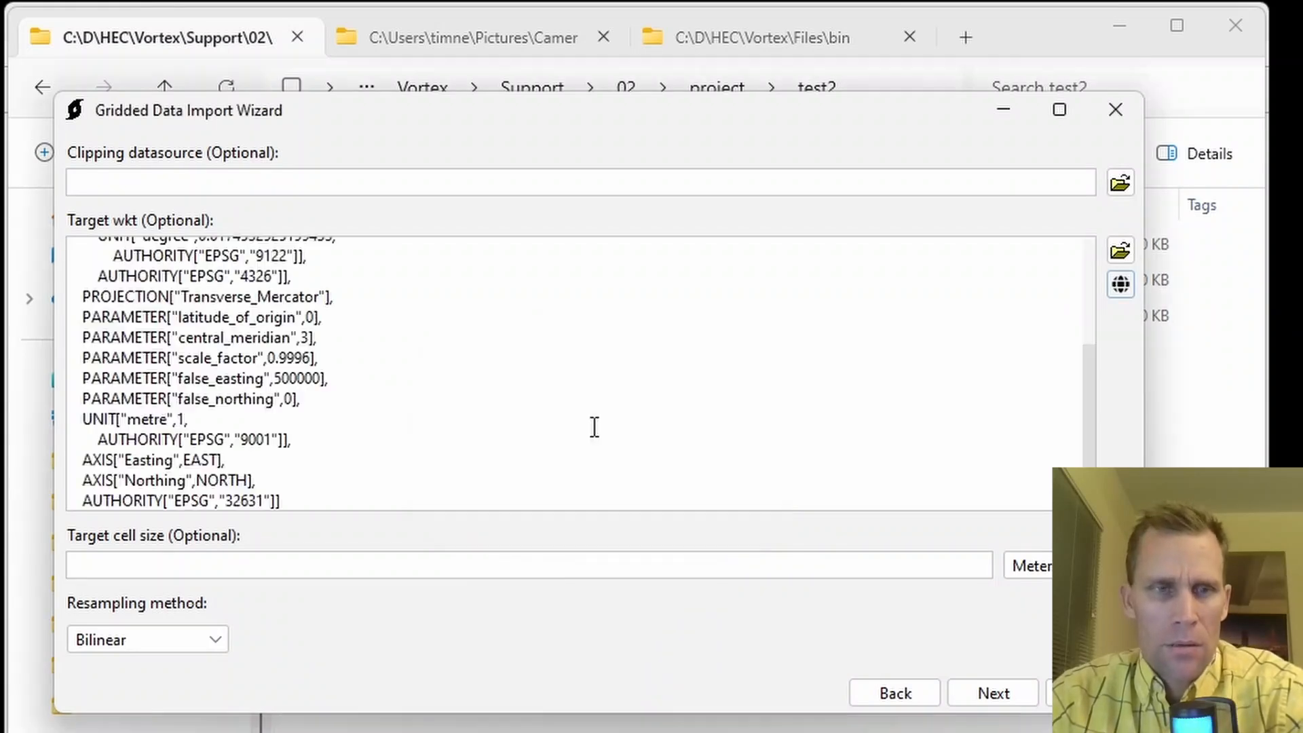
{"action": "left_click", "coordinate": [950, 568]}
{"action": "type", "text": "1"}
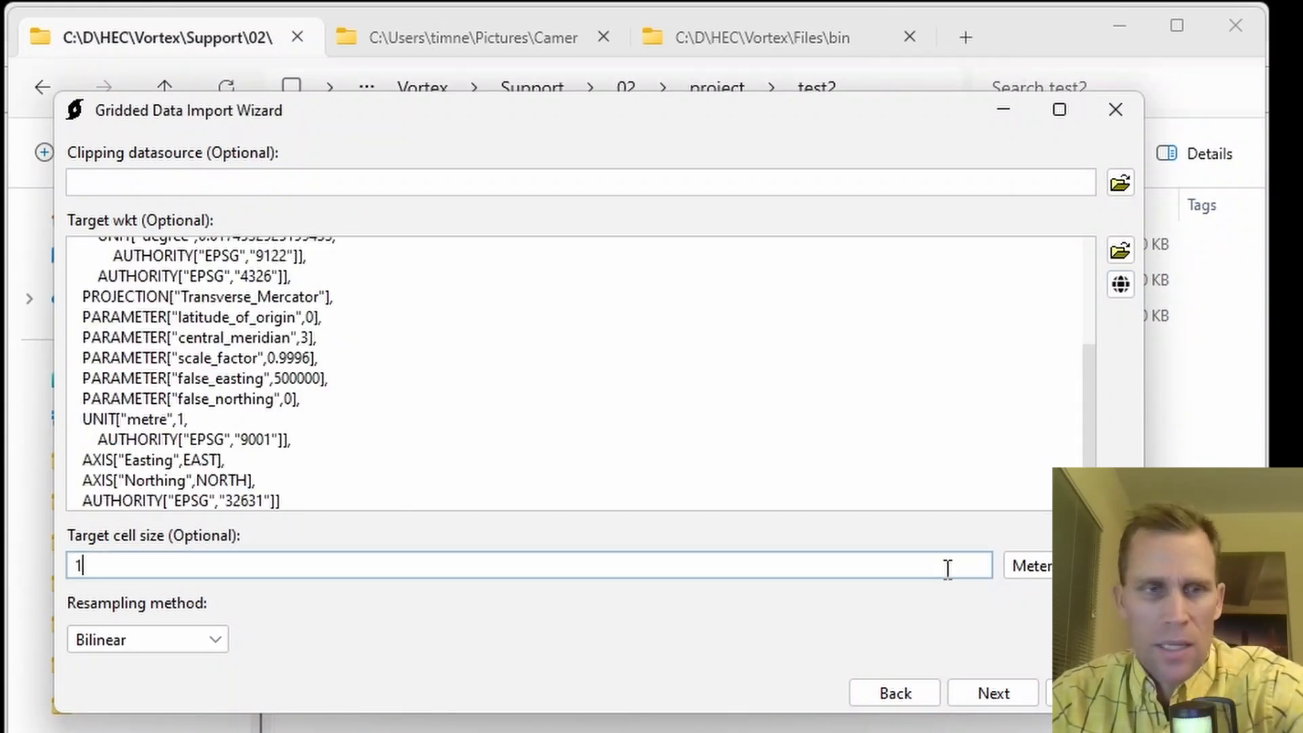
{"action": "type", "text": "000"}
{"action": "left_click", "coordinate": [998, 694]}
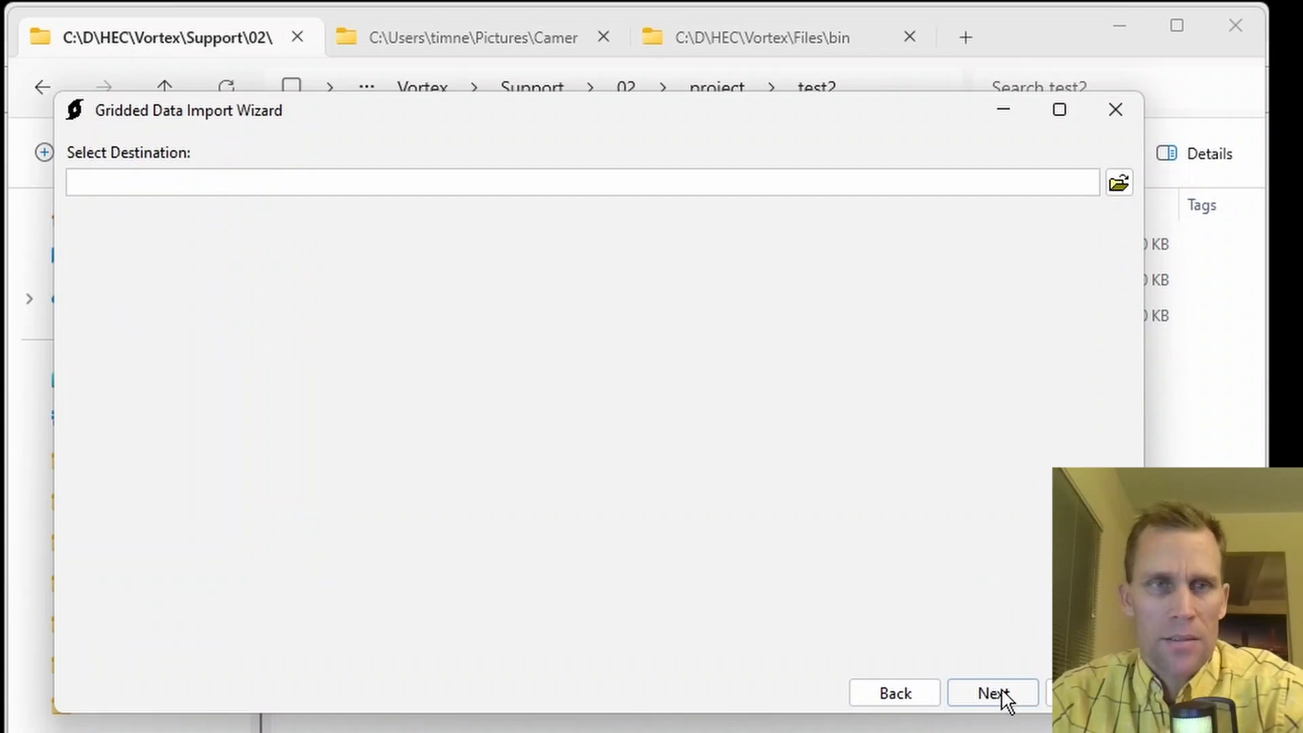
Set the destination to test2.dss in the test2 folder, with Part A UTM31N, Part B France and Part F test2.
{"action": "left_click", "coordinate": [1120, 183]}
{"action": "key", "text": "Escape"}
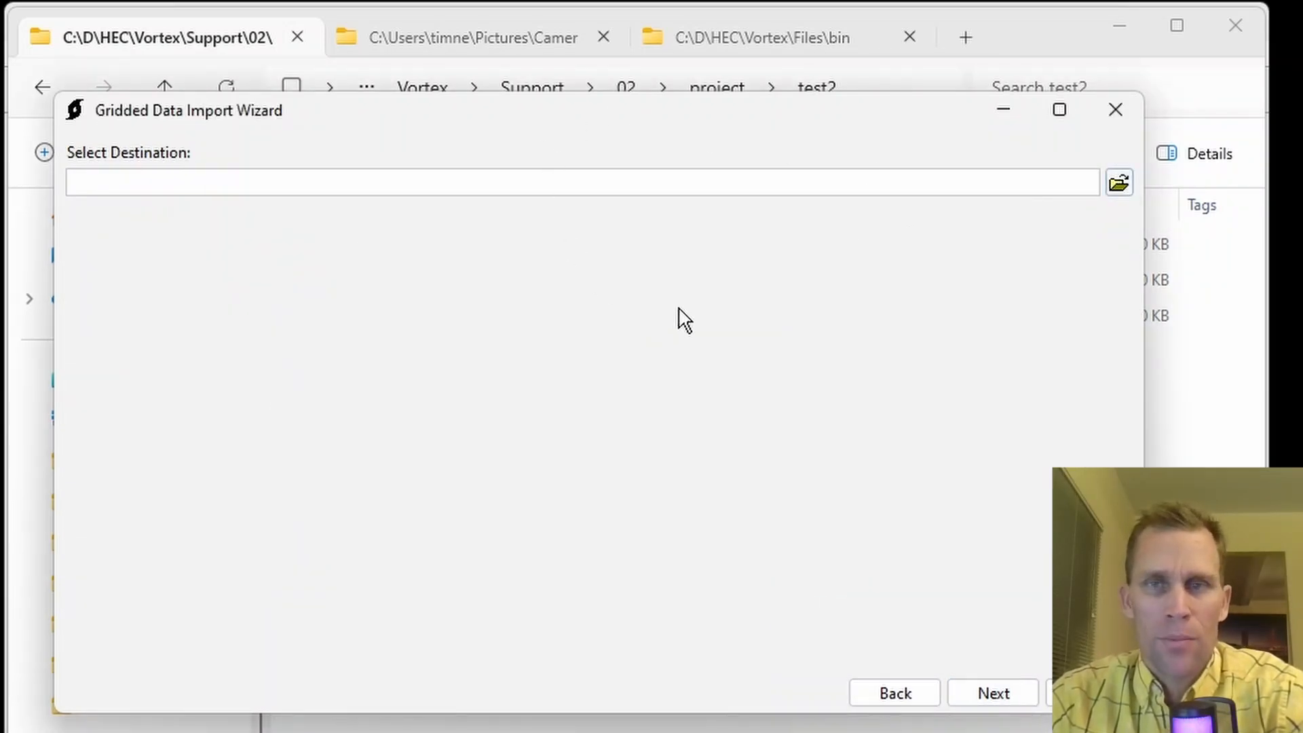
{"action": "left_click", "coordinate": [1117, 190]}
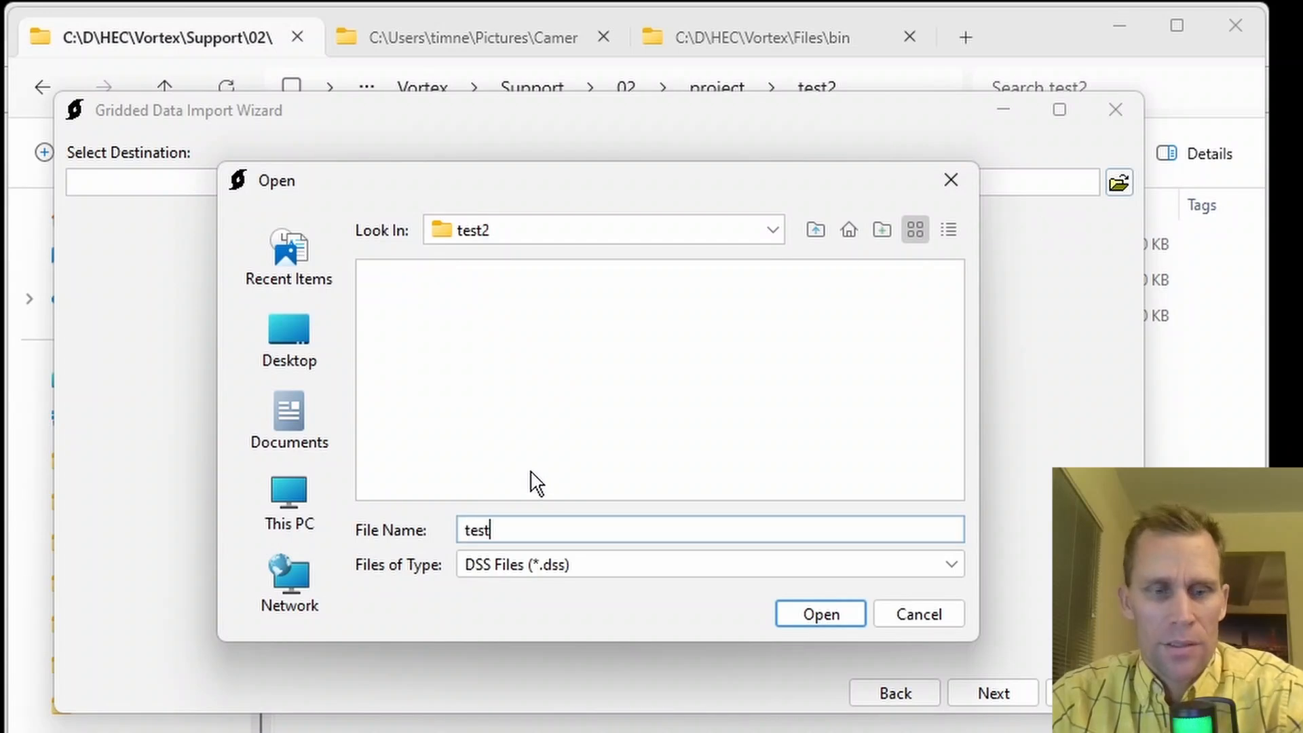
{"action": "left_click", "coordinate": [809, 619]}
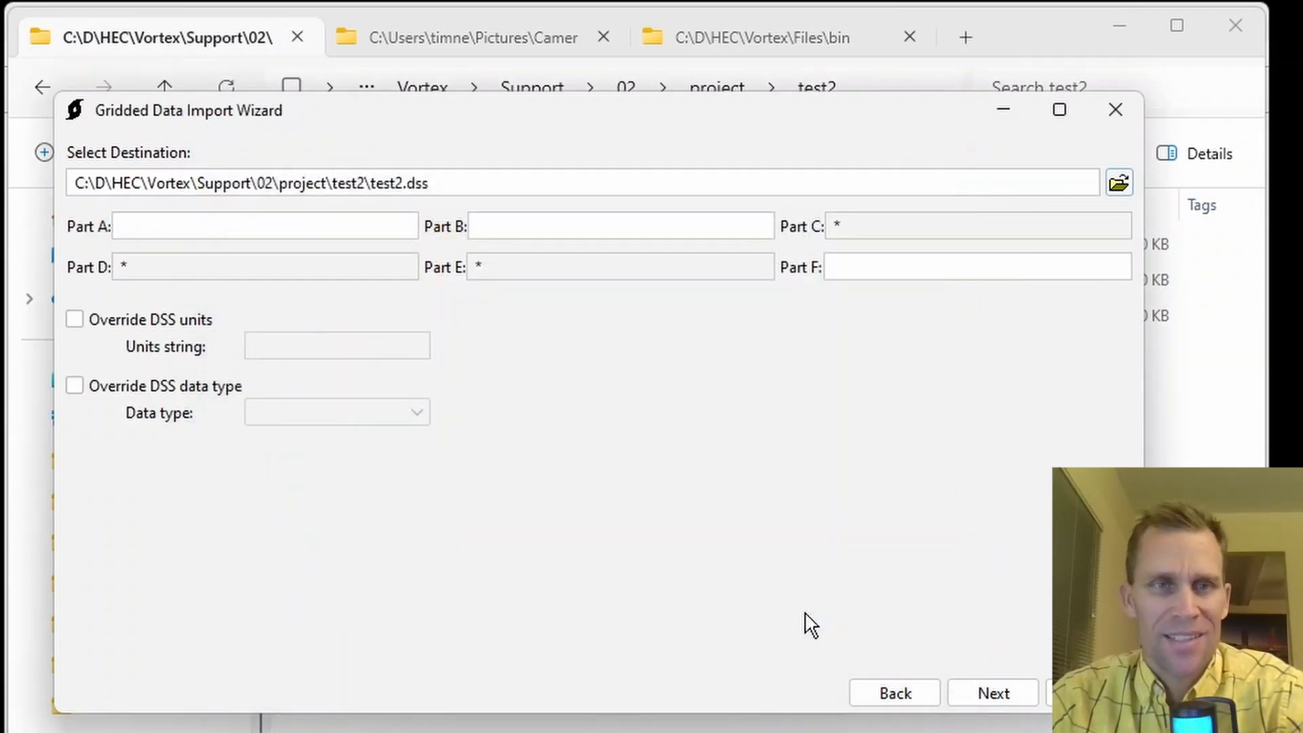
{"action": "left_click", "coordinate": [886, 269]}
{"action": "type", "text": "test2"}
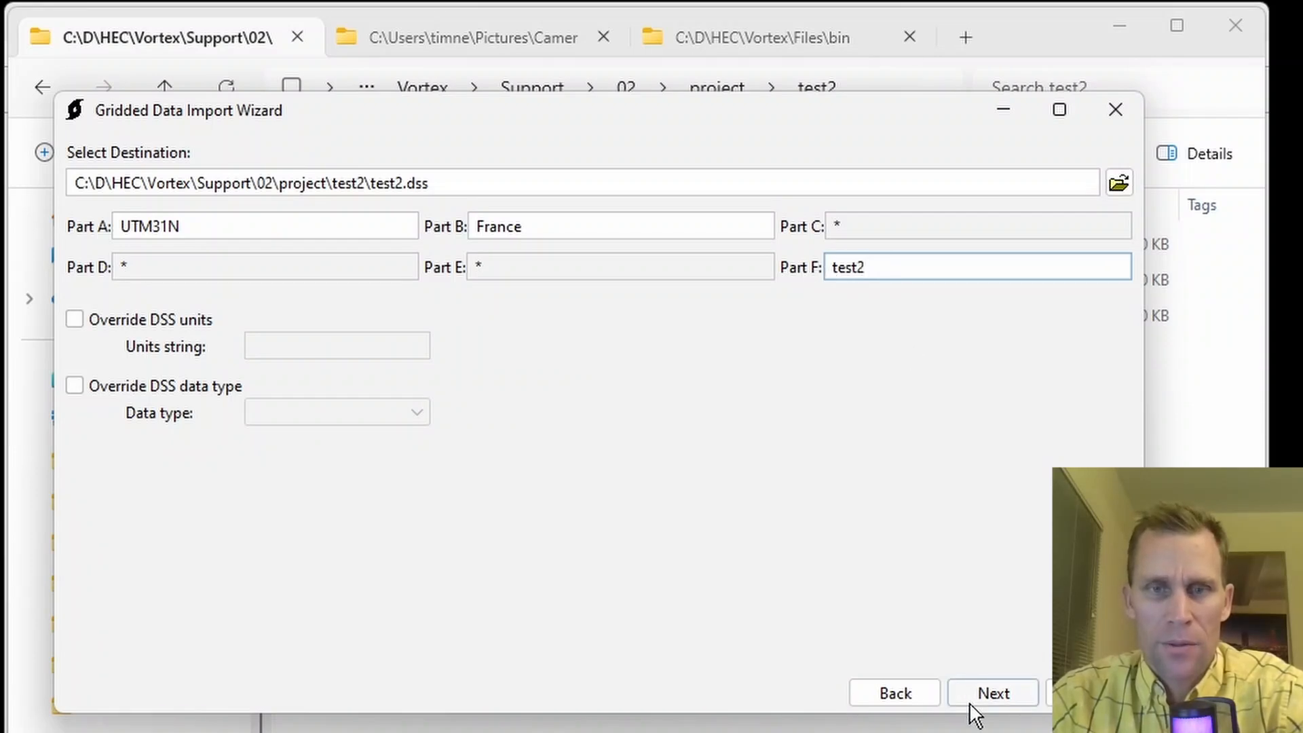
Run the import, restart the wizard, and dismiss it.
{"action": "left_click", "coordinate": [988, 694]}
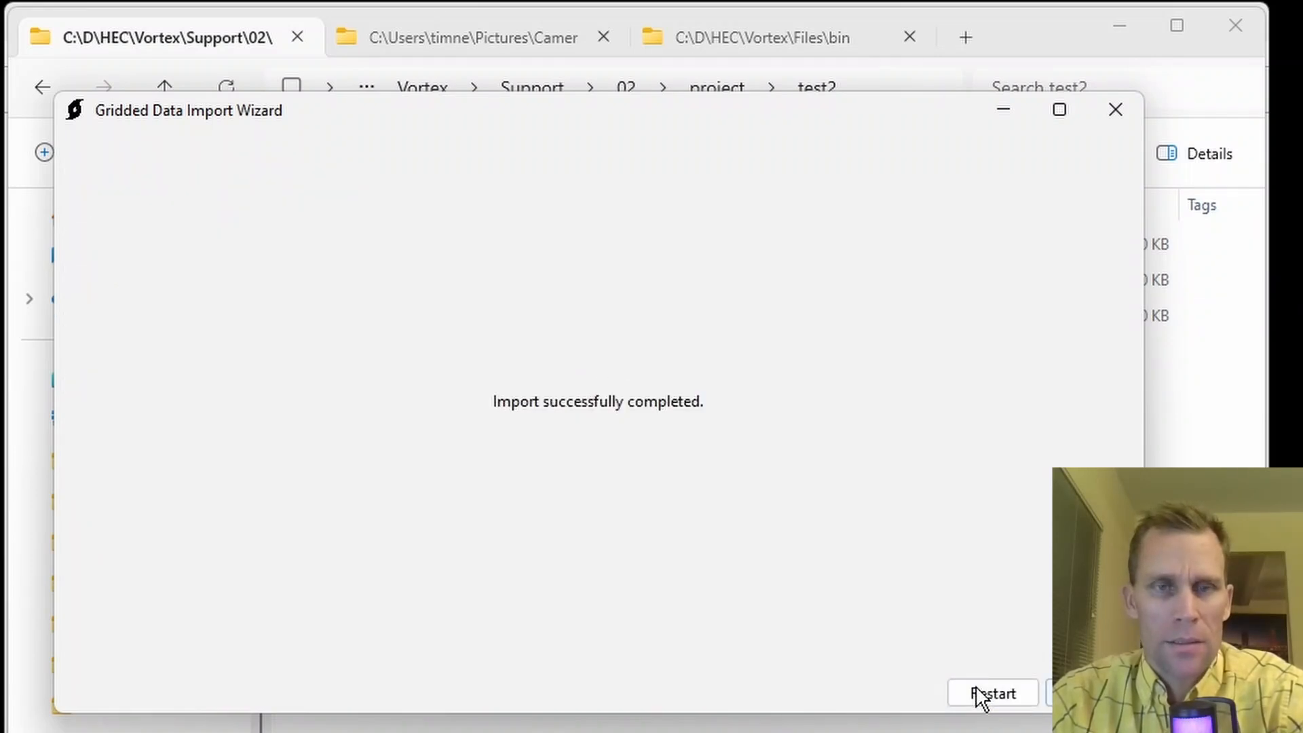
{"action": "left_click", "coordinate": [996, 696]}
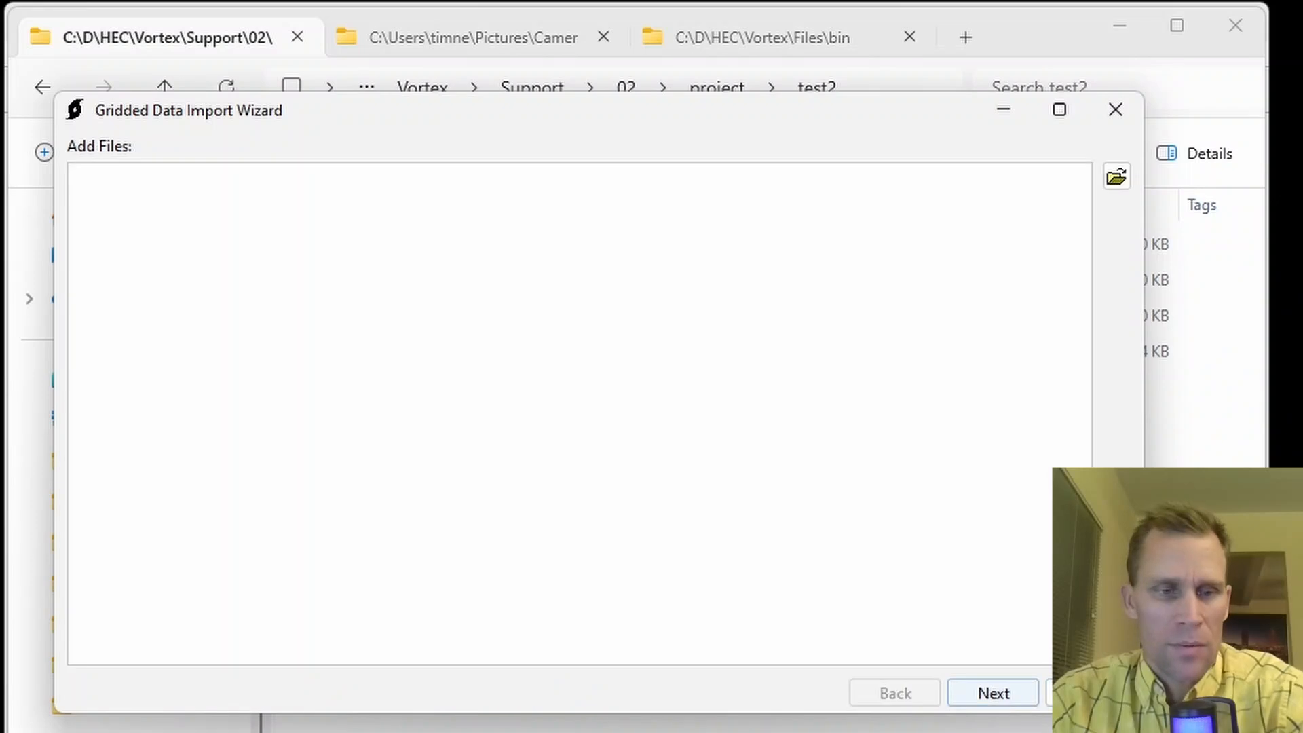
{"action": "left_click", "coordinate": [1092, 693]}
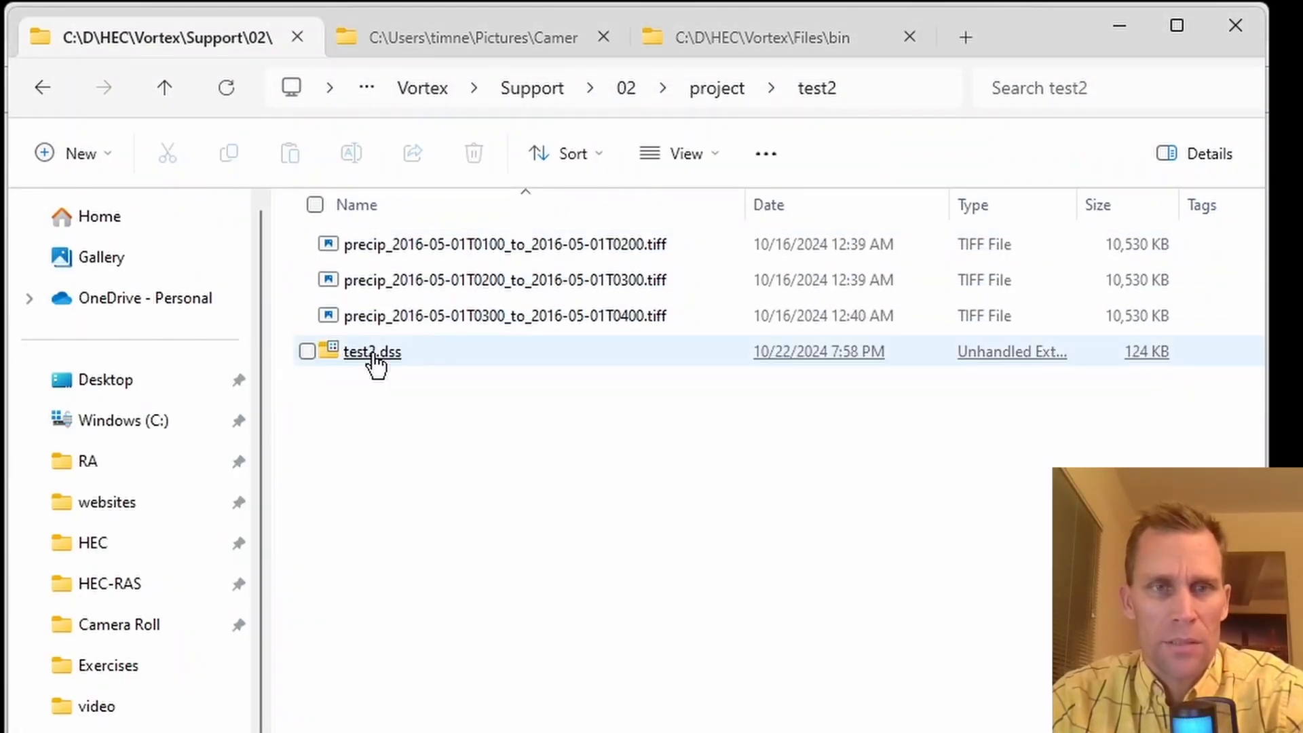
Switch to HEC-DSSVue and open test2.dss from the project's test2 folder.
{"action": "key", "text": "alt+Tab"}
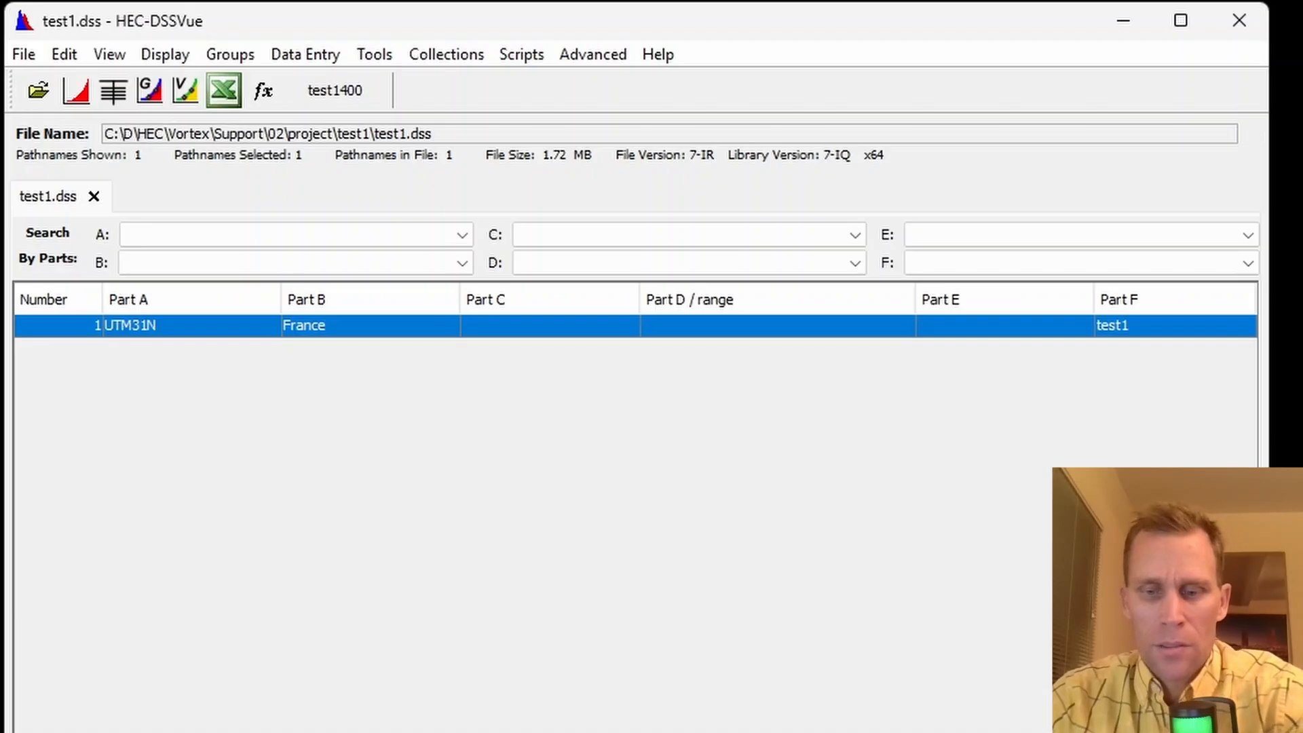
{"action": "key", "text": "ctrl+o"}
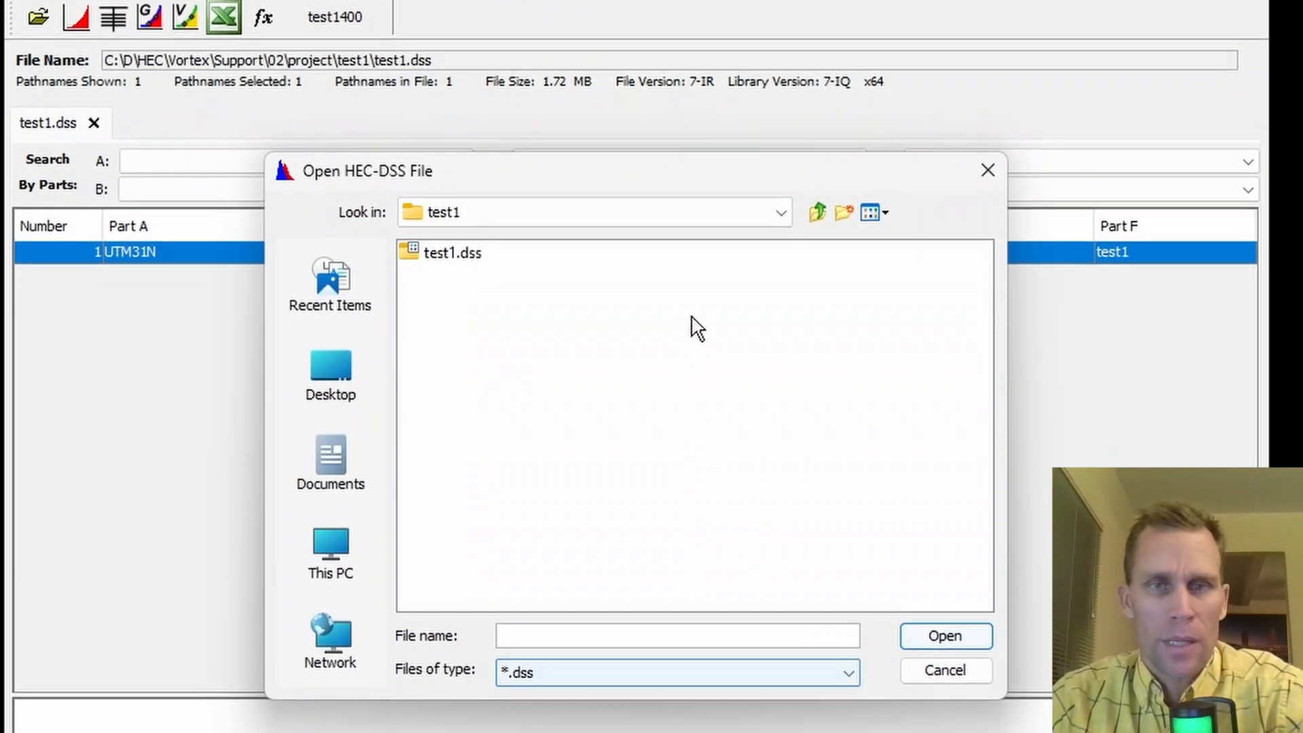
{"action": "left_click", "coordinate": [817, 285]}
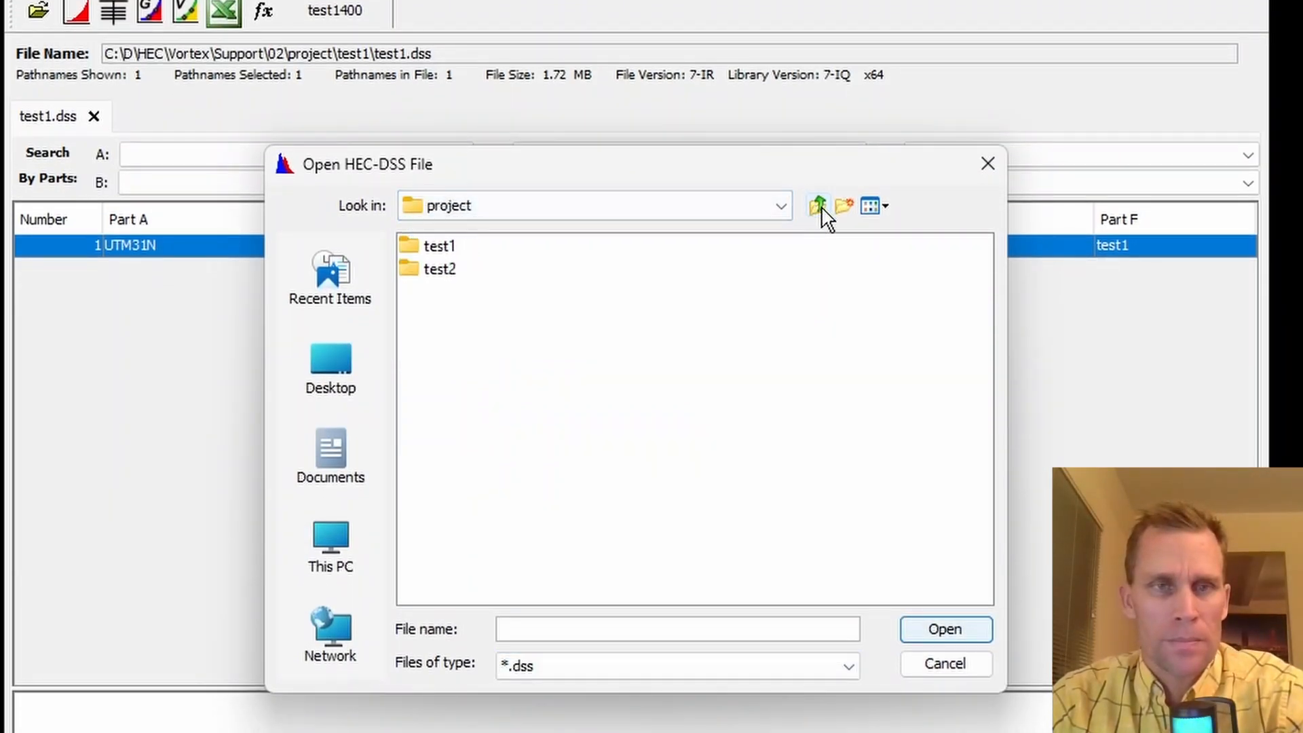
{"action": "double_click", "coordinate": [434, 268]}
{"action": "left_click", "coordinate": [445, 247]}
{"action": "left_click", "coordinate": [944, 629]}
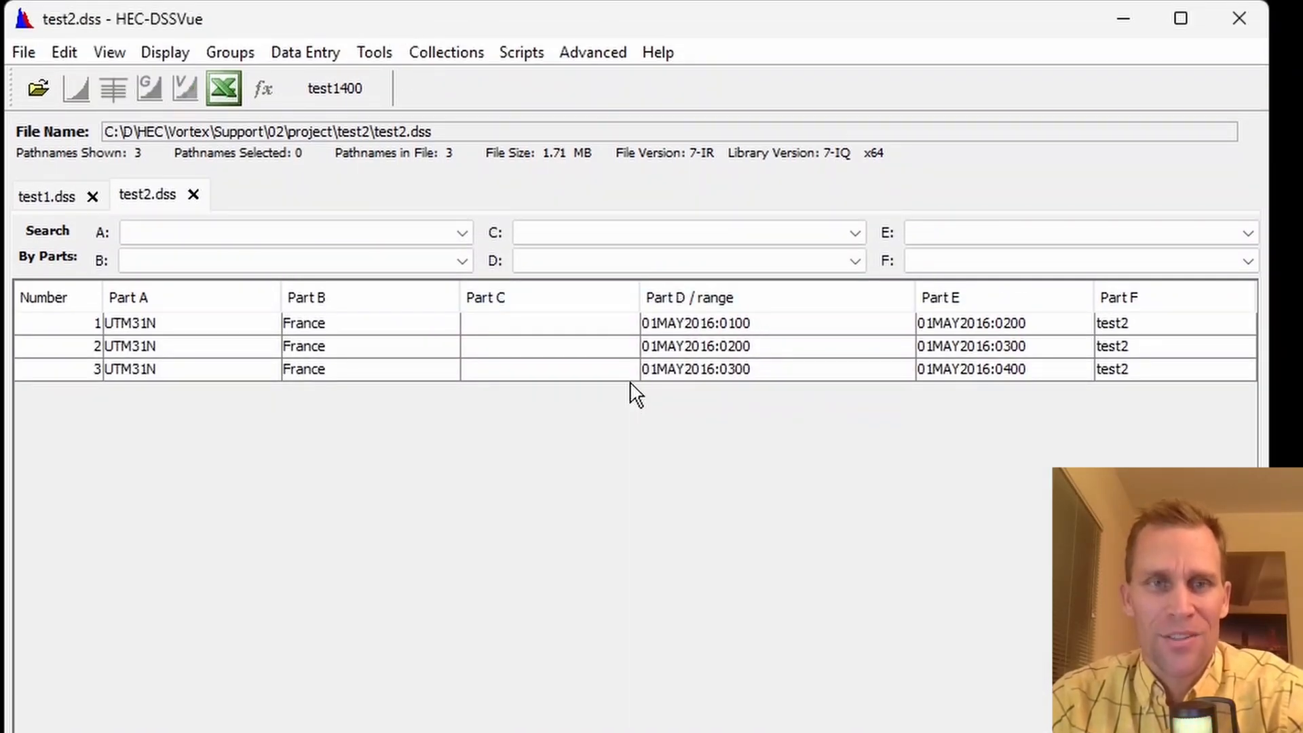
Plot all three test2.dss records, enlarge the plot window, browse through to the last grid, and close the plot.
{"action": "left_click", "coordinate": [529, 326]}
{"action": "left_click", "coordinate": [520, 370], "text": "shift"}
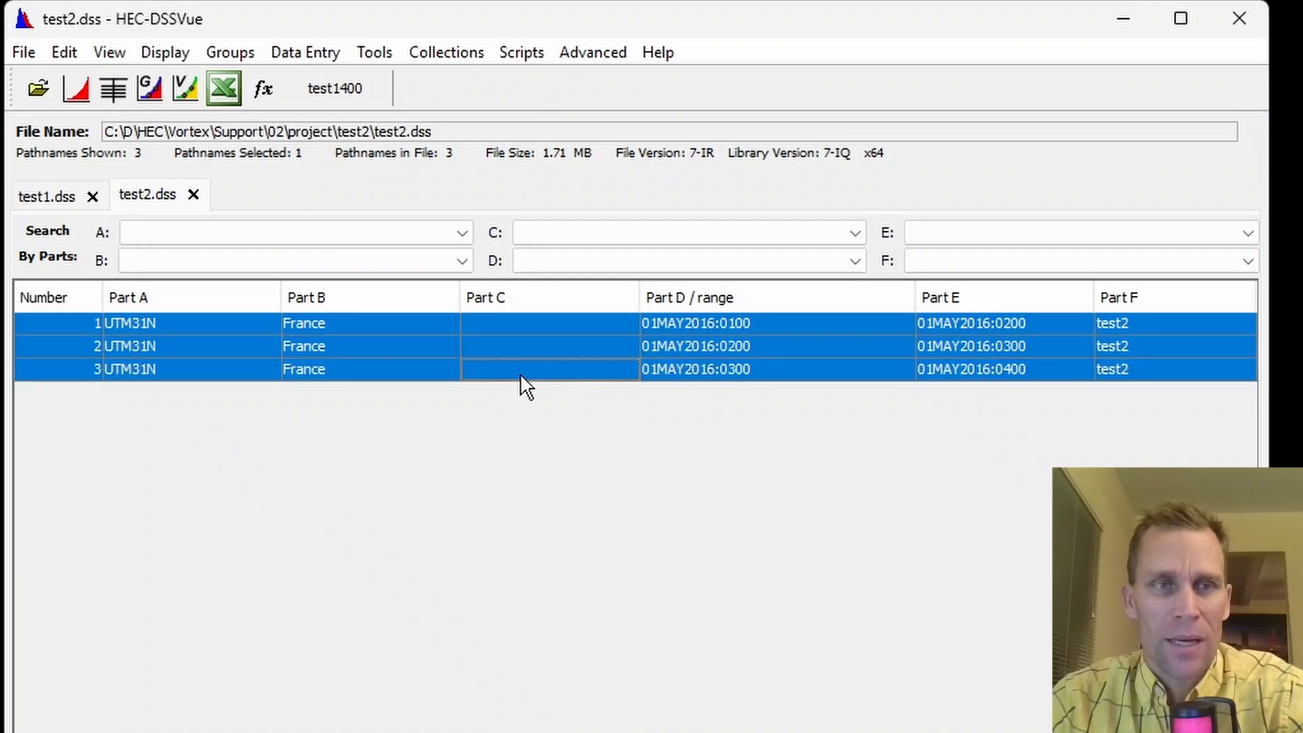
{"action": "left_click", "coordinate": [78, 89]}
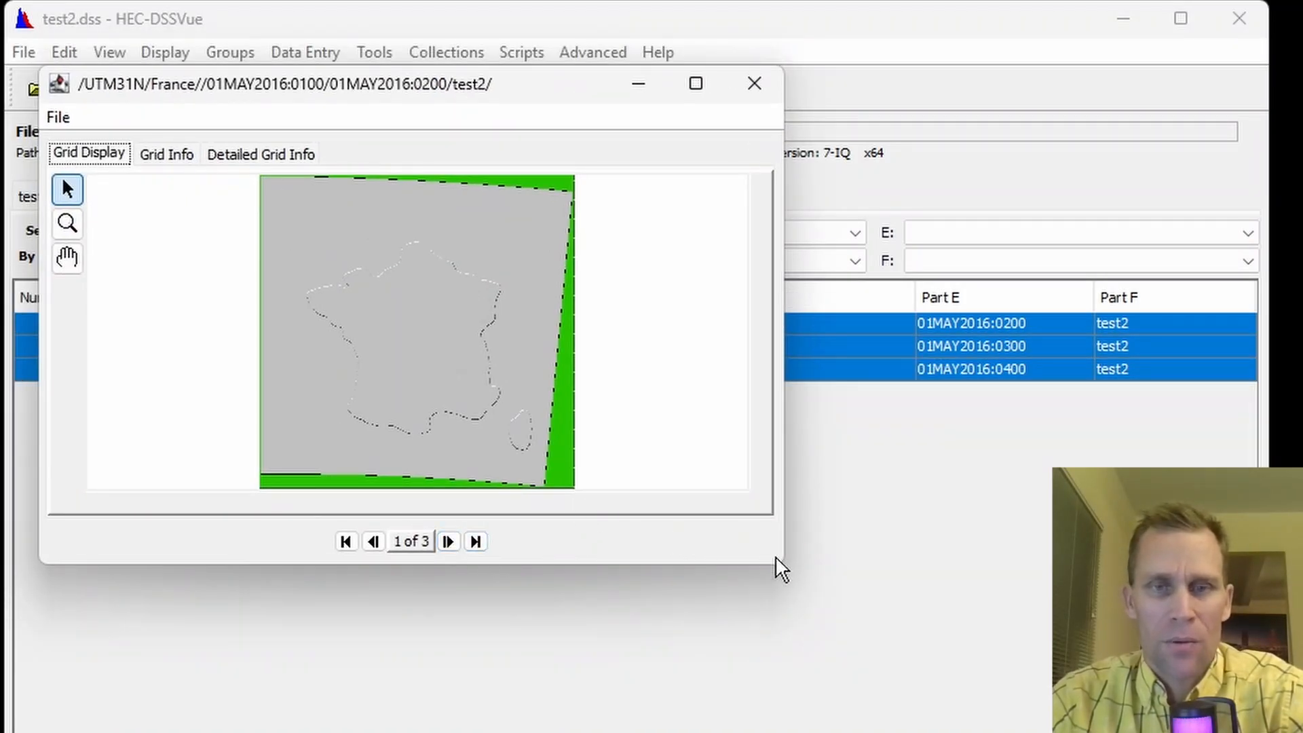
{"action": "left_click_drag", "start_coordinate": [786, 573], "coordinate": [976, 732]}
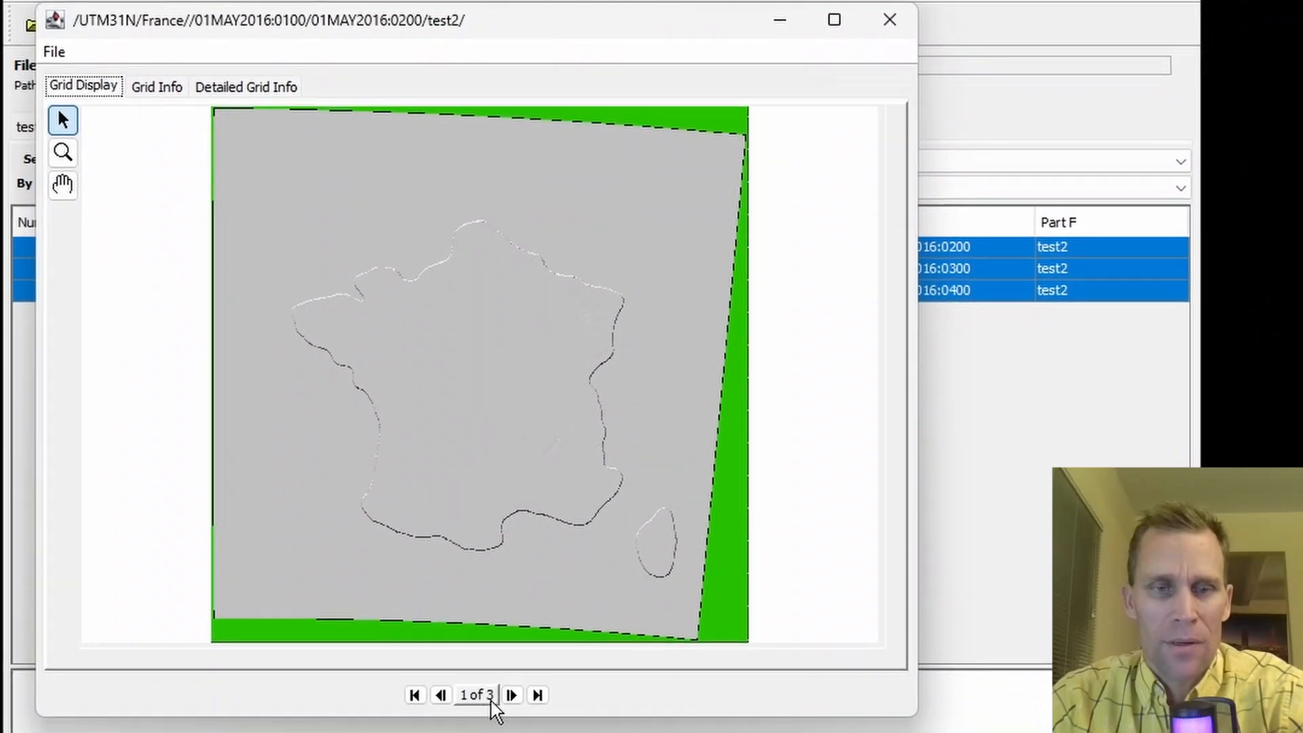
{"action": "left_click", "coordinate": [513, 695]}
{"action": "left_click", "coordinate": [512, 695]}
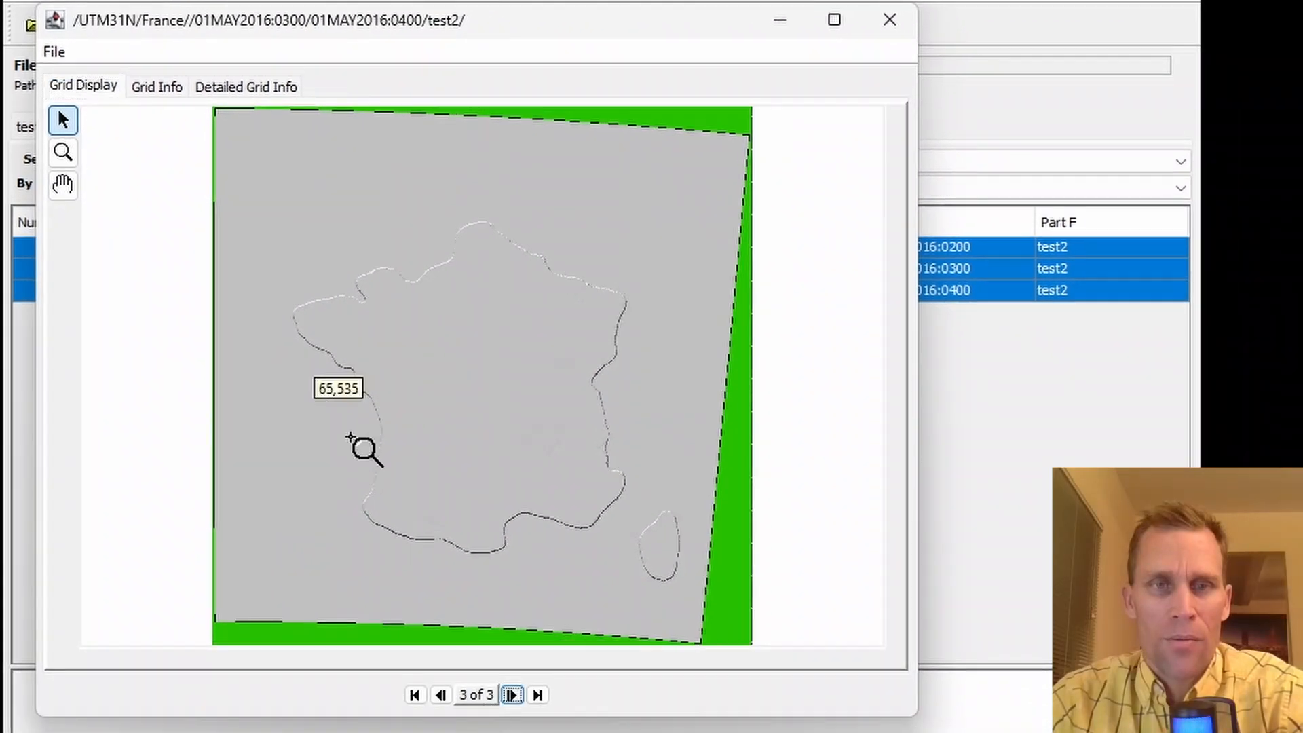
{"action": "left_click", "coordinate": [895, 27]}
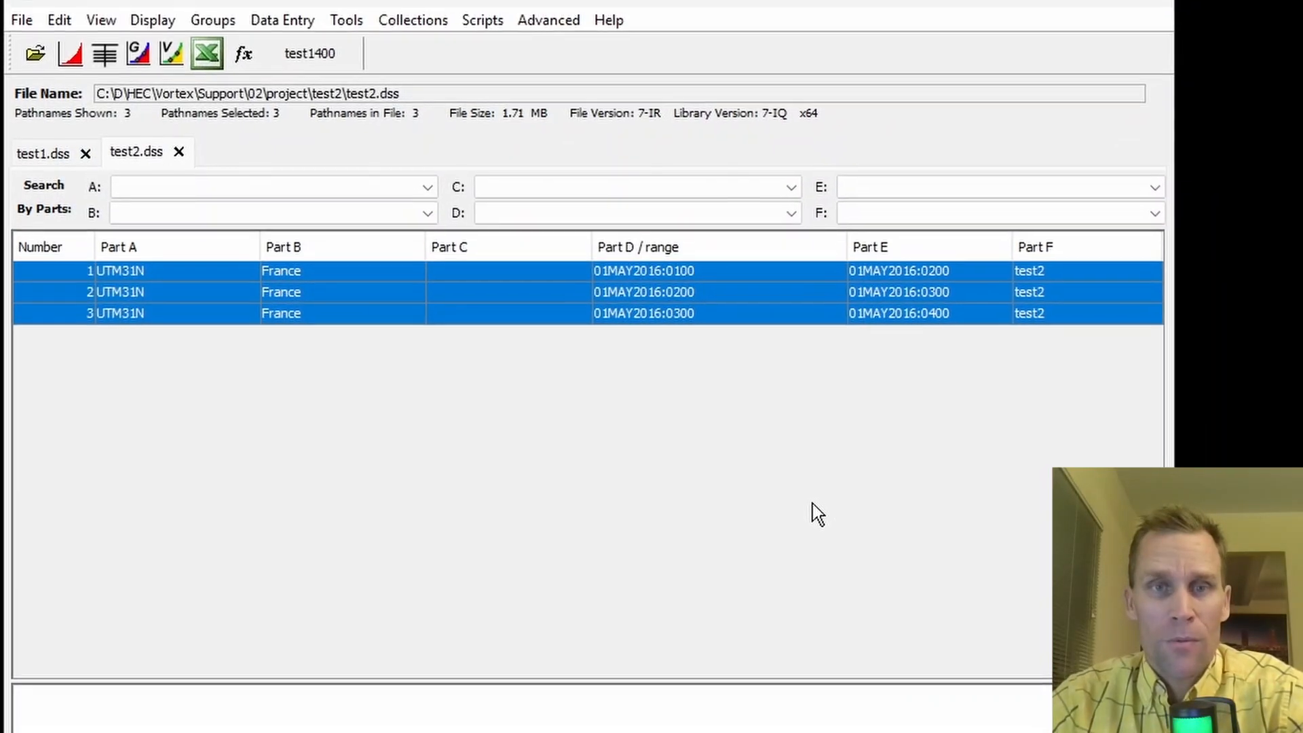